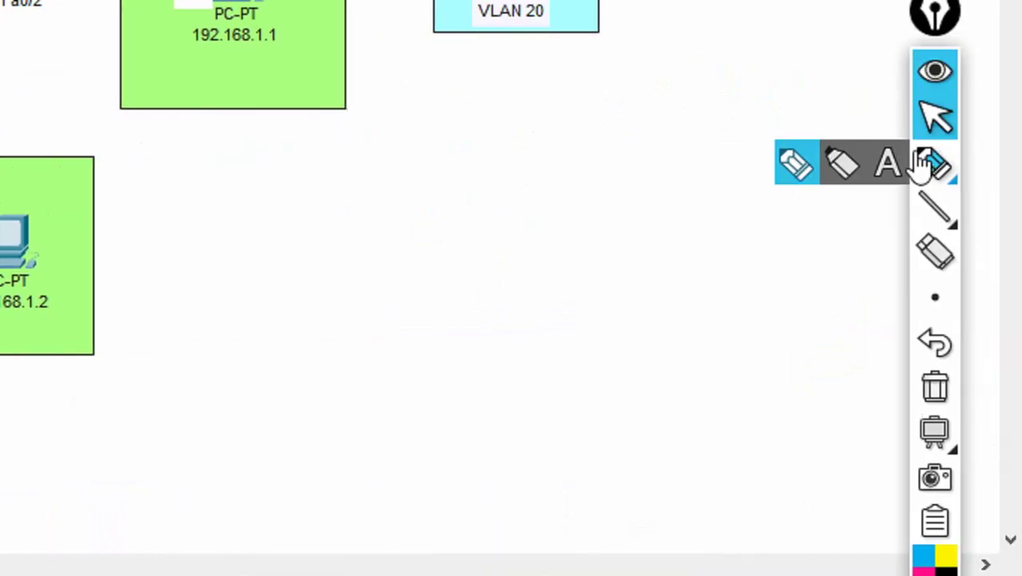
# - With the freehand pen, circle SW3 as a suspect and tick ticket 1
pyautogui.click(932, 165)
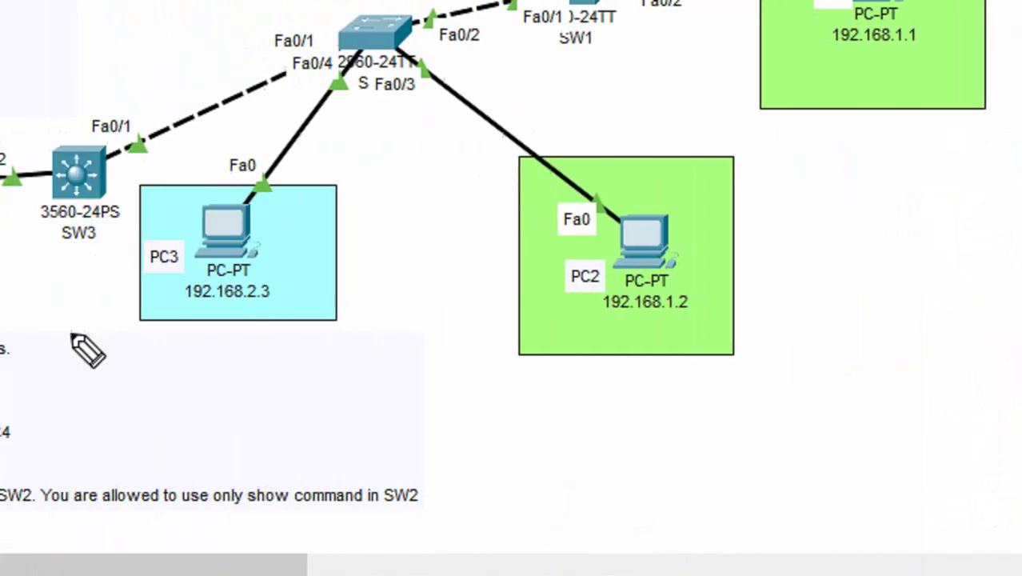
pyautogui.moveTo(316, 121)
pyautogui.mouseDown()
pyautogui.moveTo(267, 117)
pyautogui.moveTo(289, 230)
pyautogui.mouseUp()
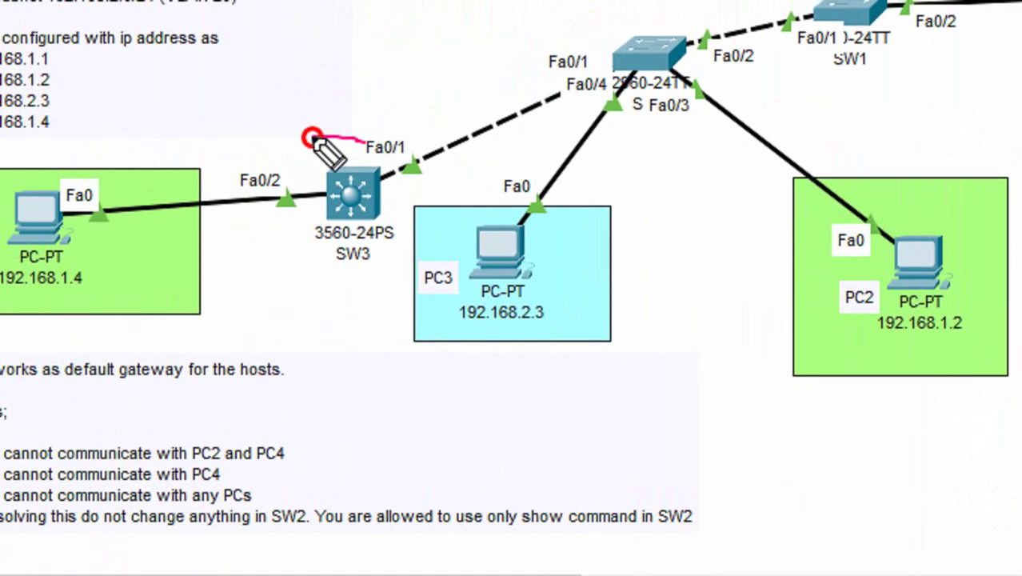
pyautogui.moveTo(340, 250)
pyautogui.mouseDown()
pyautogui.moveTo(403, 236)
pyautogui.moveTo(382, 154)
pyautogui.mouseUp()
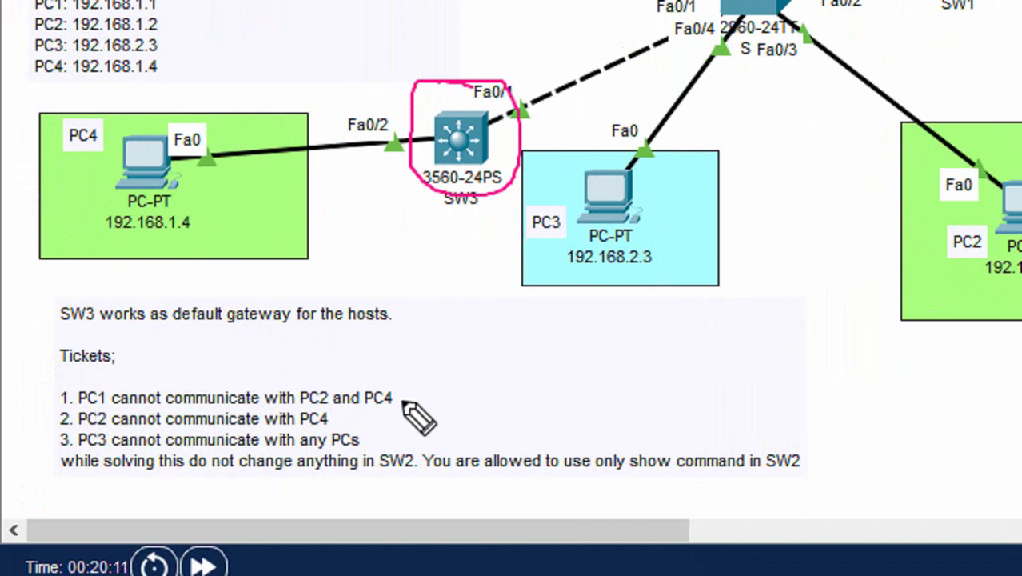
pyautogui.moveTo(404, 402); pyautogui.dragTo(432, 384)
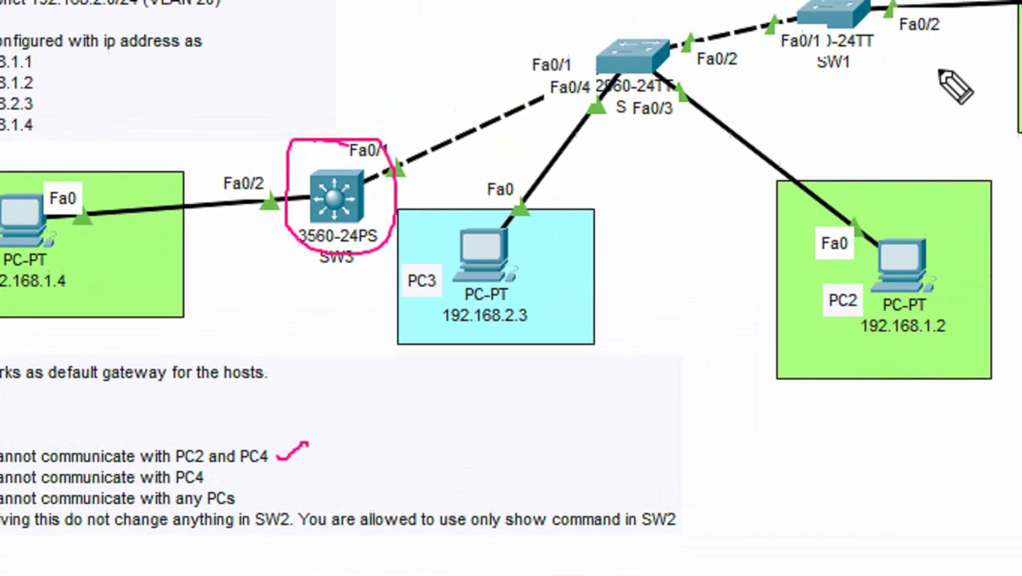
# - Draw cross marks beside PC1, PC2 and PC4
pyautogui.moveTo(749, 146)
pyautogui.mouseDown()
pyautogui.moveTo(790, 162)
pyautogui.moveTo(755, 188)
pyautogui.mouseUp()
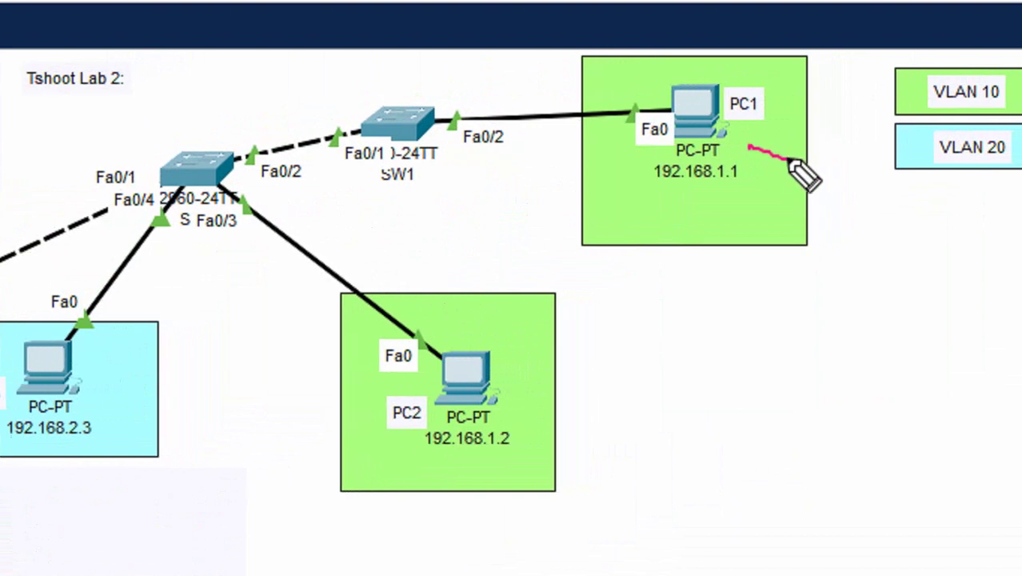
pyautogui.moveTo(388, 438); pyautogui.dragTo(374, 468)
pyautogui.moveTo(372, 450); pyautogui.dragTo(400, 454)
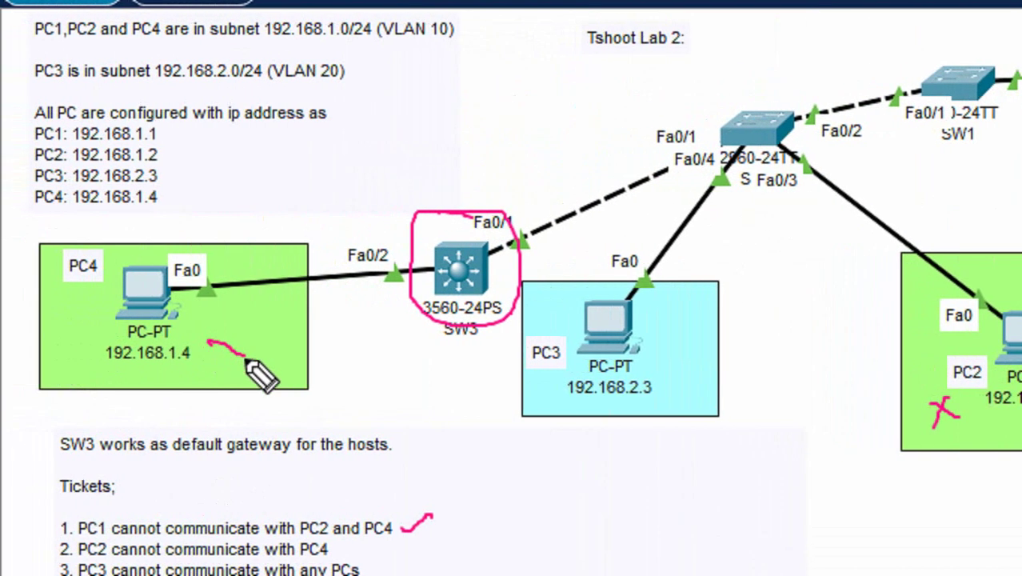
pyautogui.moveTo(227, 333); pyautogui.dragTo(224, 371)
pyautogui.moveTo(207, 343); pyautogui.dragTo(245, 354)
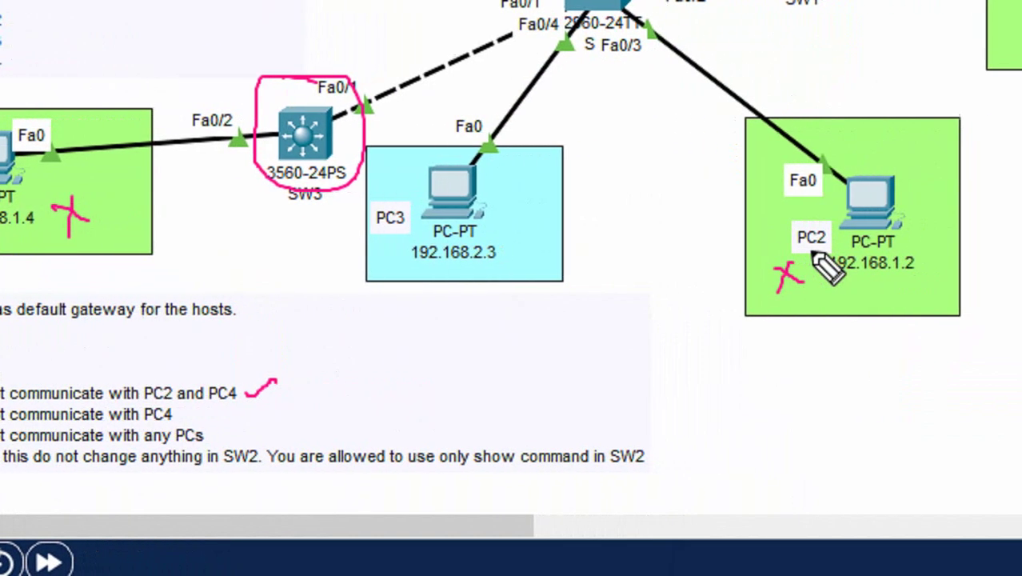
# - Circle the PC2, PC4 and PC3 labels and tick tickets 2 and 3
pyautogui.moveTo(812, 253); pyautogui.dragTo(811, 260)
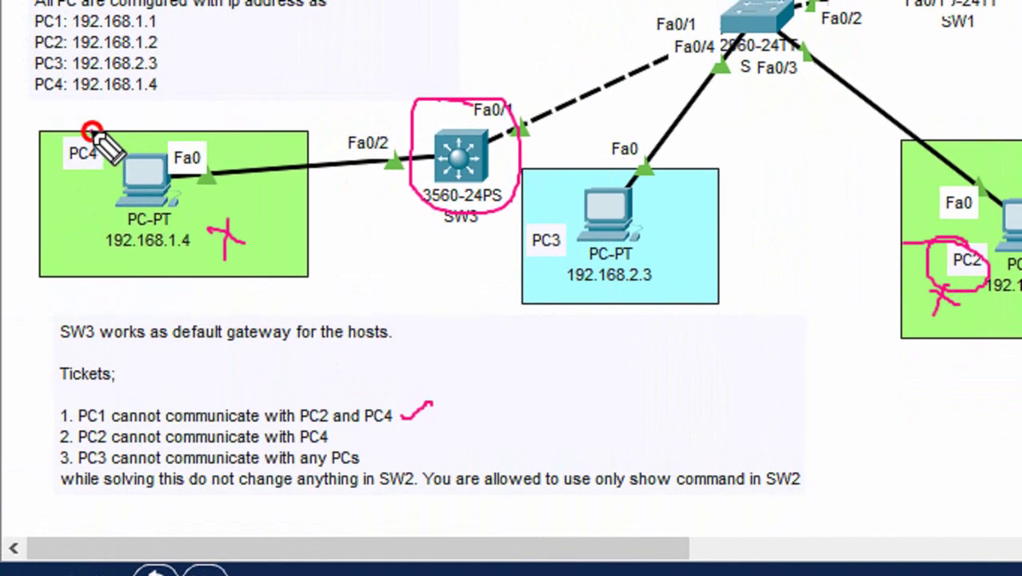
pyautogui.moveTo(92, 131); pyautogui.dragTo(60, 139)
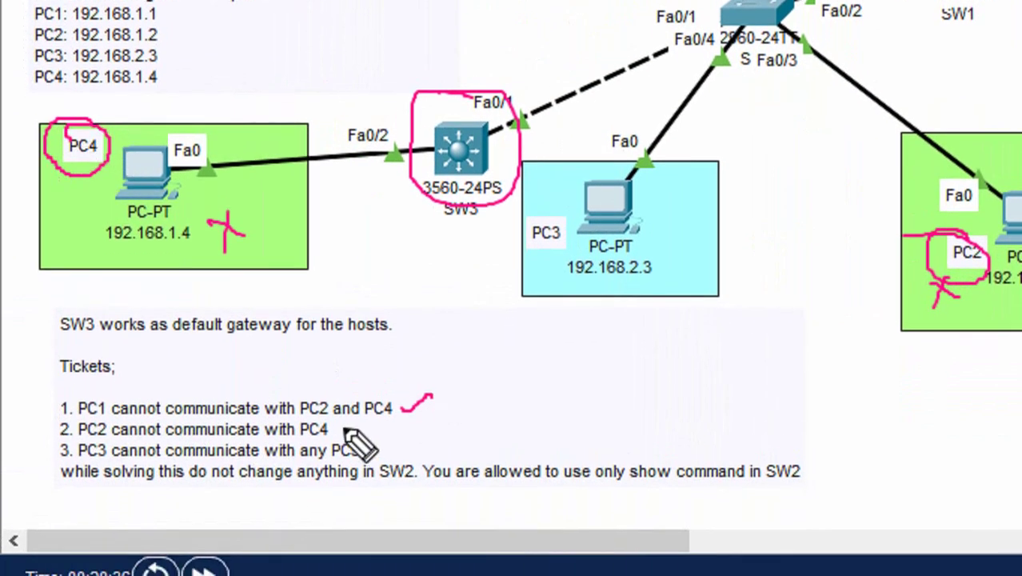
pyautogui.moveTo(337, 426)
pyautogui.mouseDown()
pyautogui.moveTo(355, 422)
pyautogui.moveTo(353, 436)
pyautogui.mouseUp()
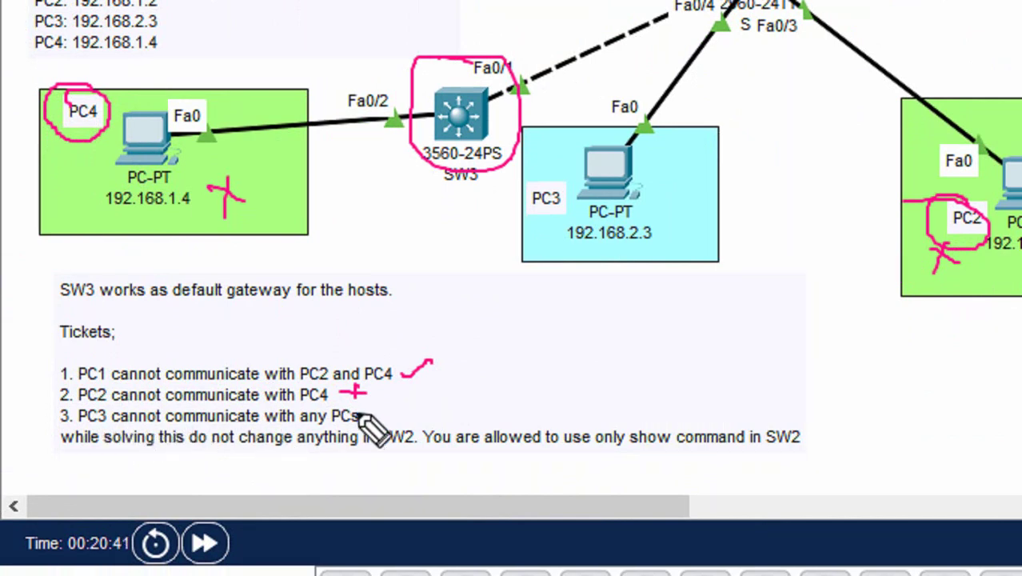
pyautogui.moveTo(367, 414); pyautogui.dragTo(397, 393)
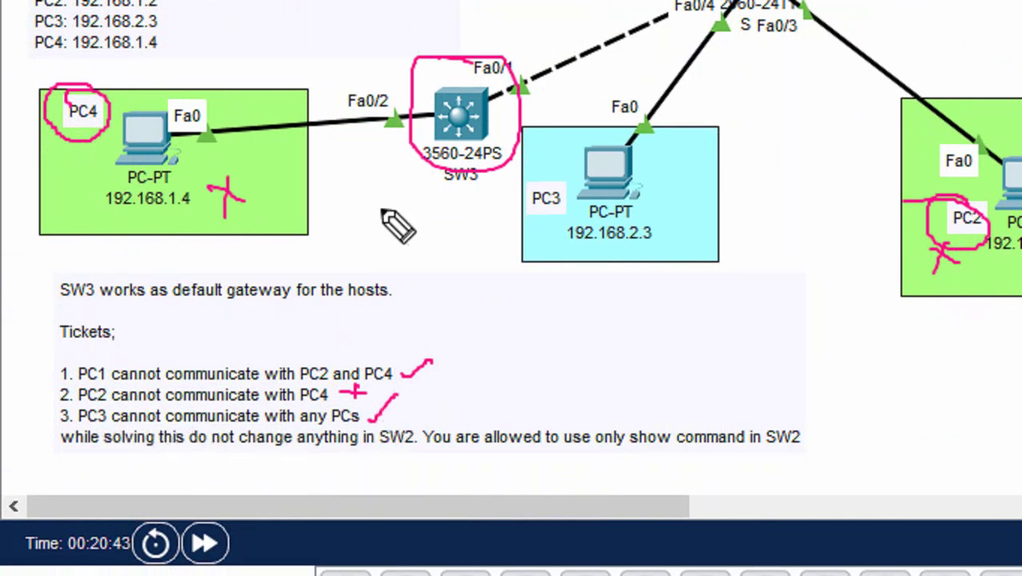
pyautogui.moveTo(614, 125)
pyautogui.mouseDown()
pyautogui.moveTo(641, 244)
pyautogui.moveTo(634, 129)
pyautogui.mouseUp()
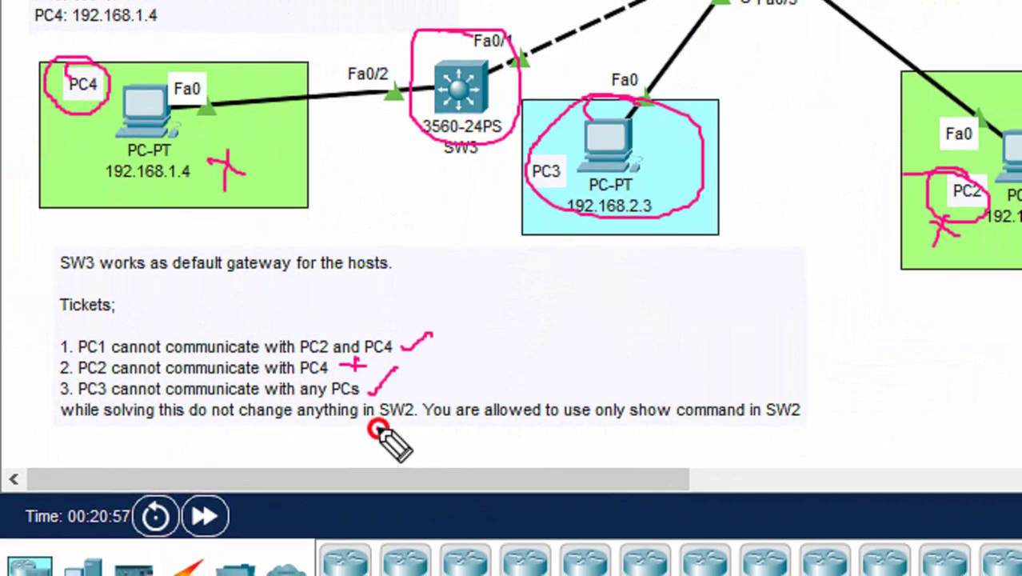
# - Underline and tick the SW2 ticket line, mark SW1 and port Fa0/3, and circle SW2
pyautogui.moveTo(375, 427); pyautogui.dragTo(410, 427)
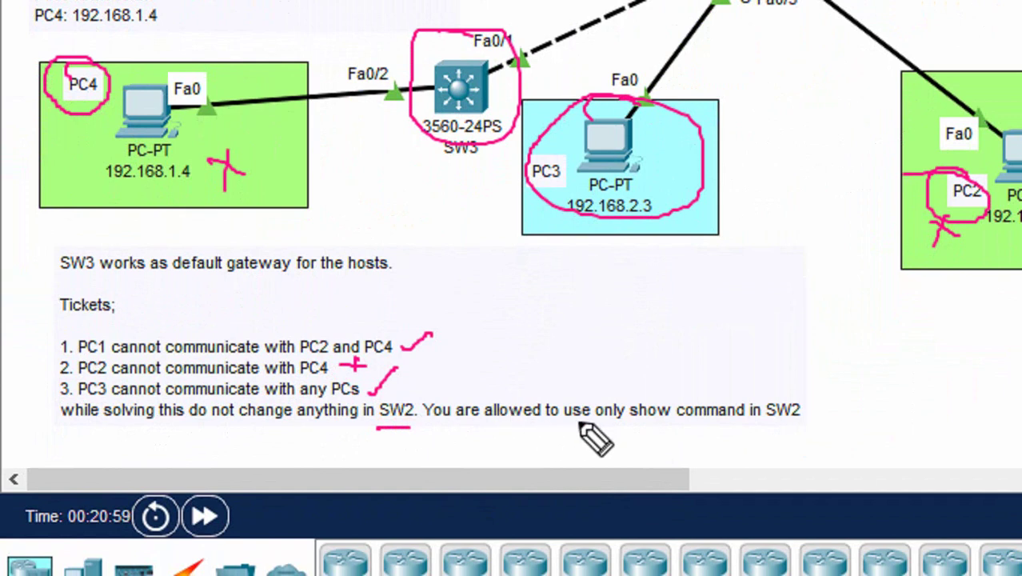
pyautogui.moveTo(798, 415); pyautogui.dragTo(828, 385)
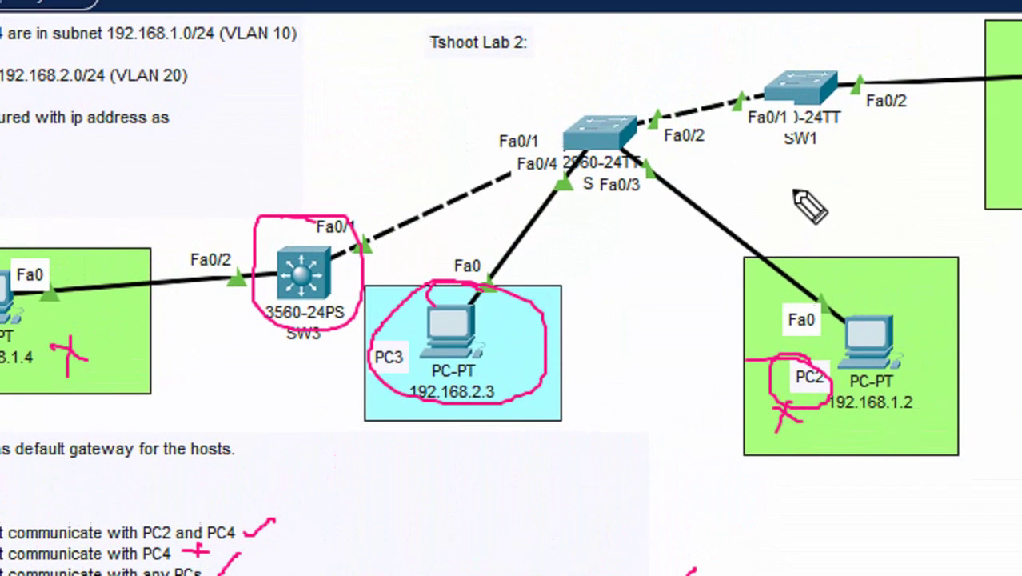
pyautogui.moveTo(793, 165); pyautogui.dragTo(821, 159)
pyautogui.moveTo(790, 173); pyautogui.dragTo(823, 168)
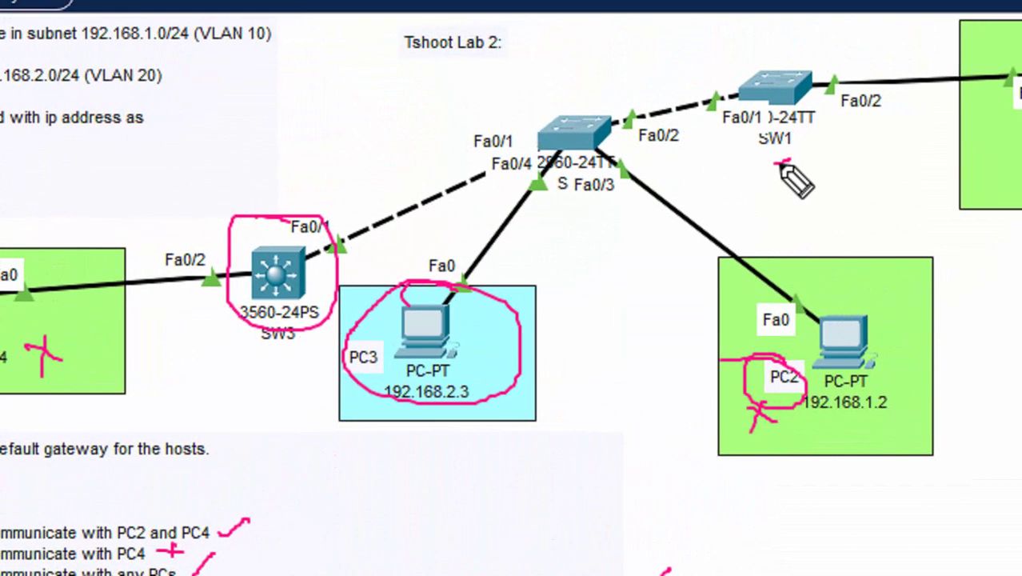
pyautogui.moveTo(585, 202); pyautogui.dragTo(612, 199)
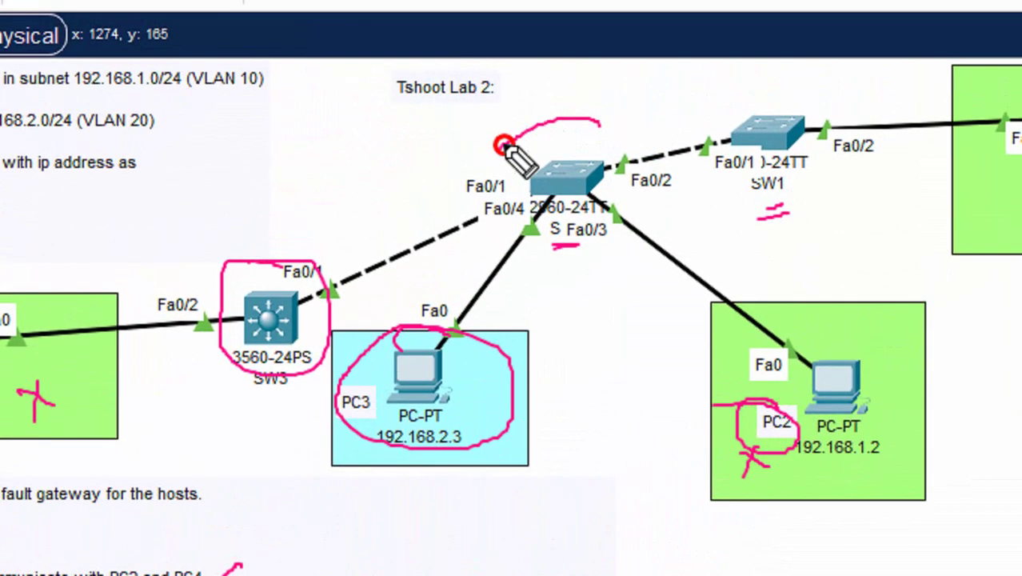
pyautogui.moveTo(506, 110); pyautogui.dragTo(631, 94)
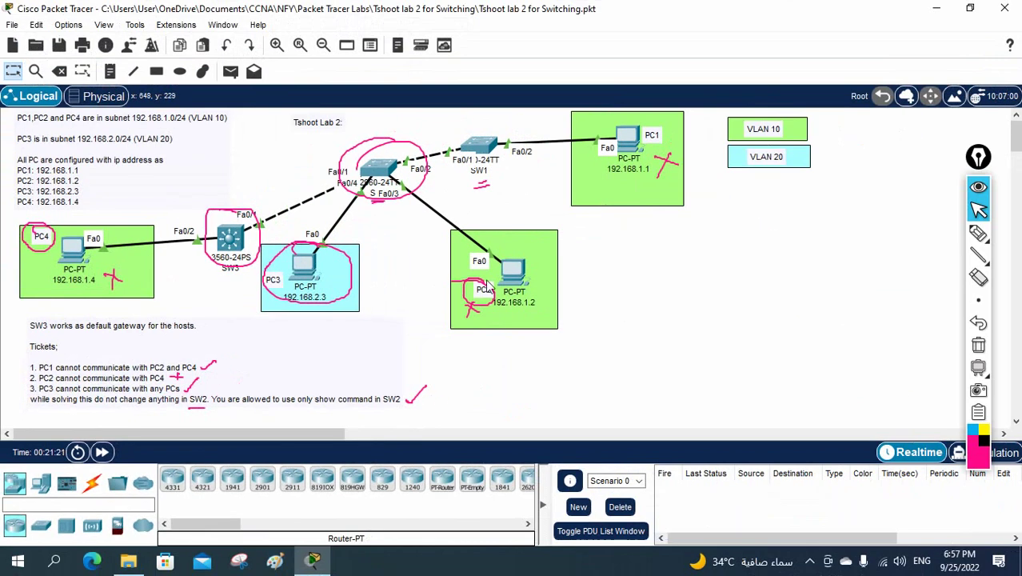
# - Erase the pen marks, re-mark subnet 192.168.1.0/24, tickets 1–2 and PC1, then erase everything again
pyautogui.click(976, 343)
pyautogui.click(978, 232)
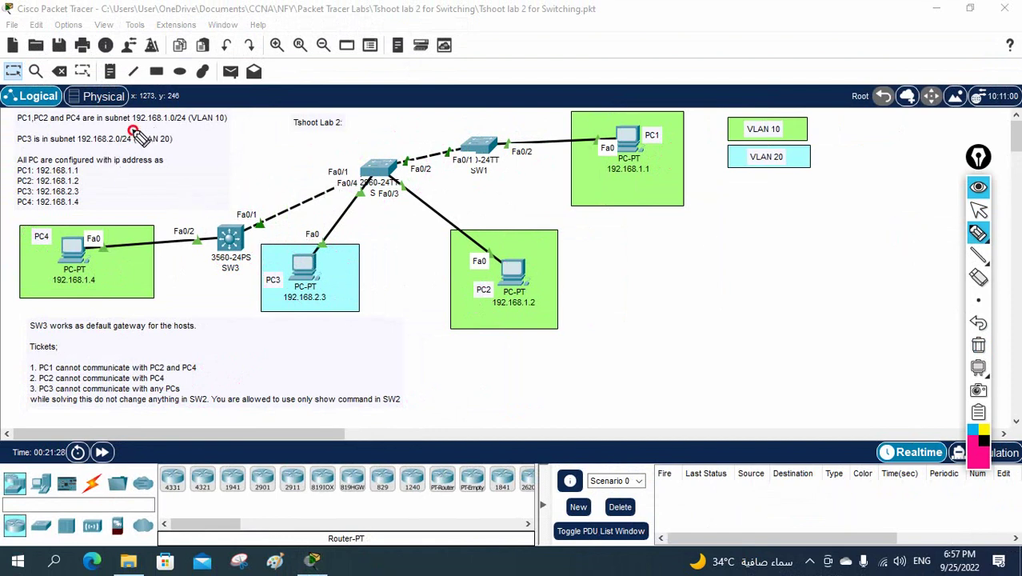
pyautogui.moveTo(133, 127); pyautogui.dragTo(177, 127)
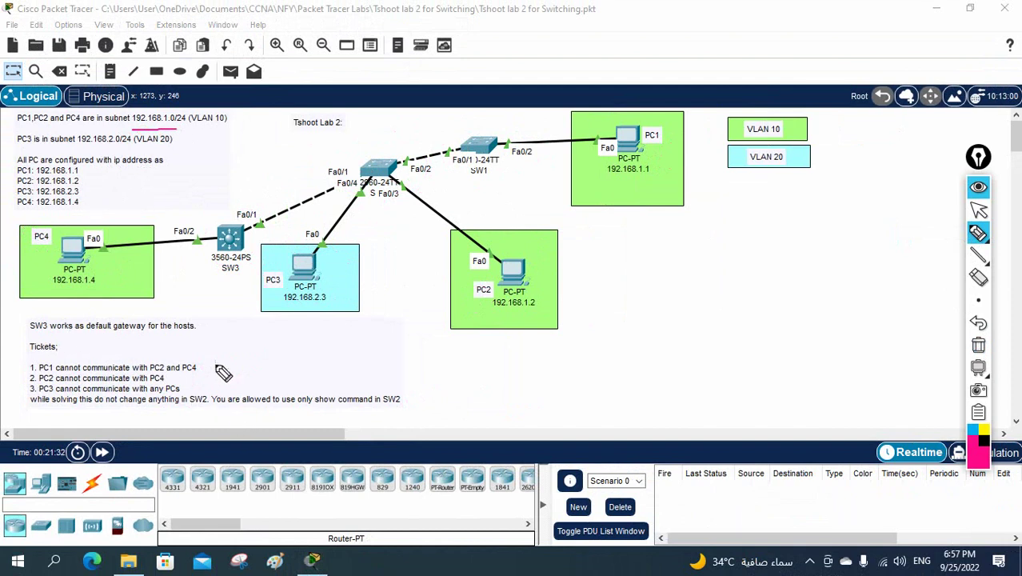
pyautogui.moveTo(202, 367); pyautogui.dragTo(227, 357)
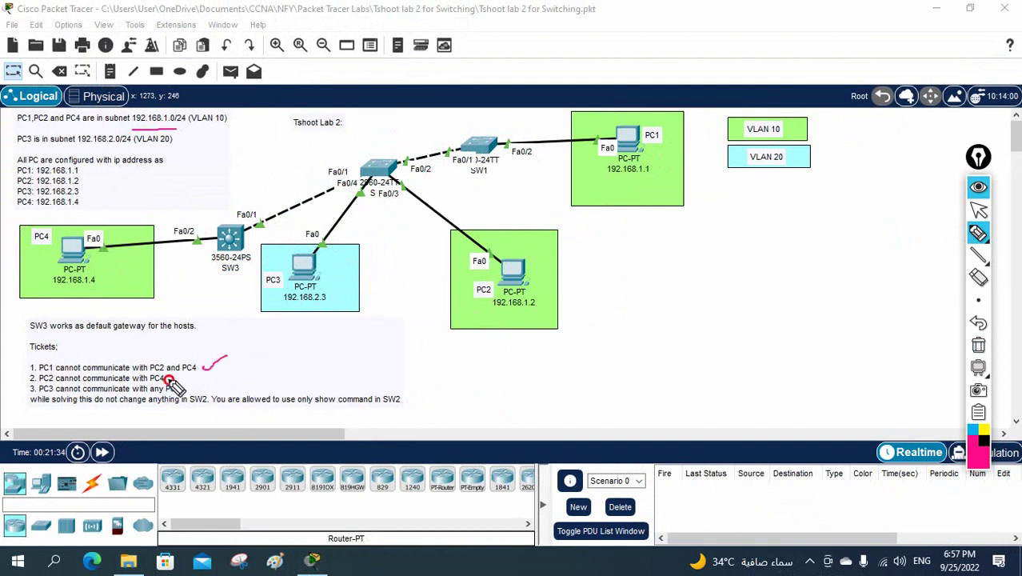
pyautogui.moveTo(168, 383)
pyautogui.mouseDown()
pyautogui.moveTo(199, 372)
pyautogui.moveTo(189, 391)
pyautogui.moveTo(227, 353)
pyautogui.mouseUp()
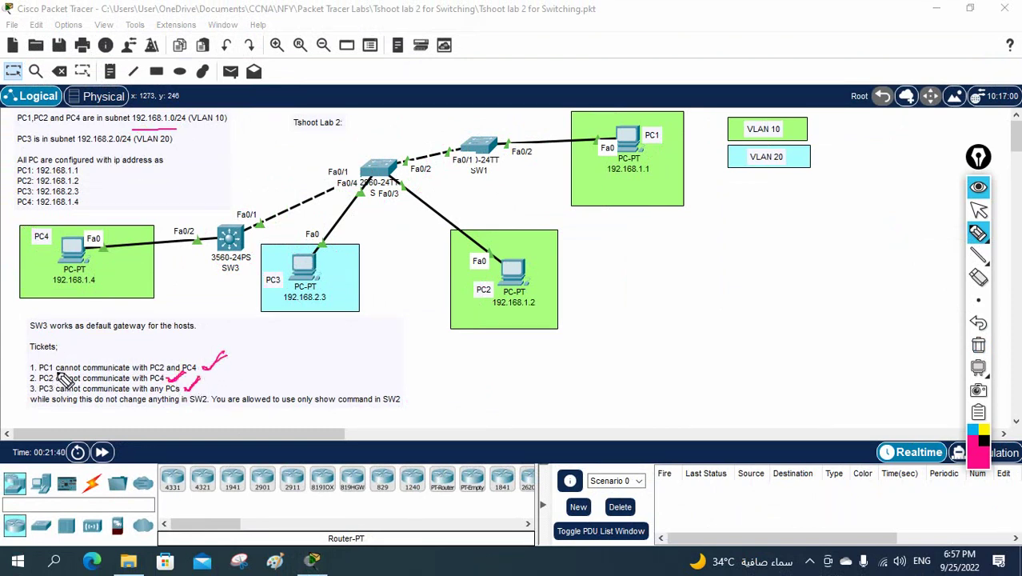
pyautogui.moveTo(639, 125); pyautogui.dragTo(615, 120)
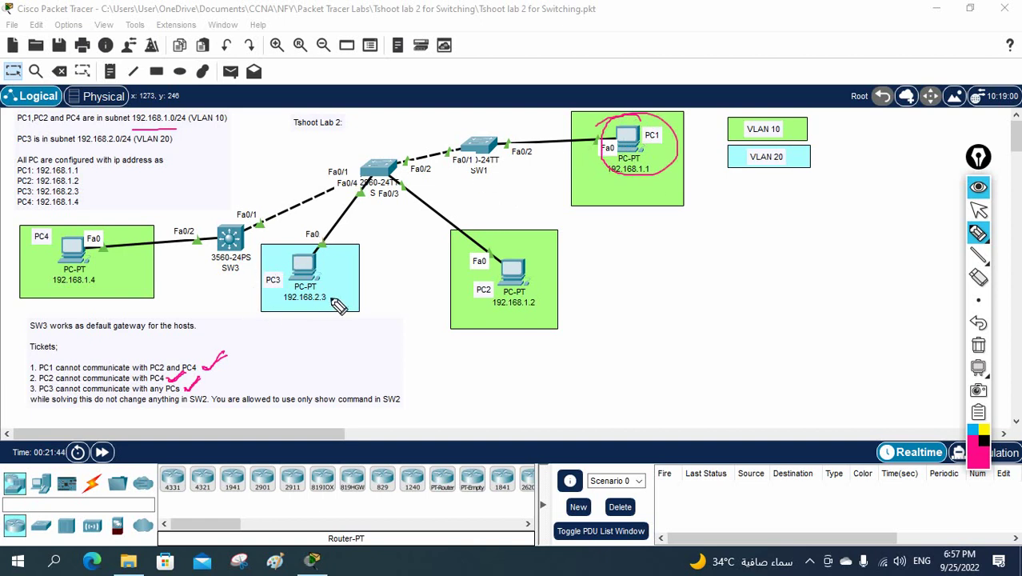
pyautogui.click(980, 345)
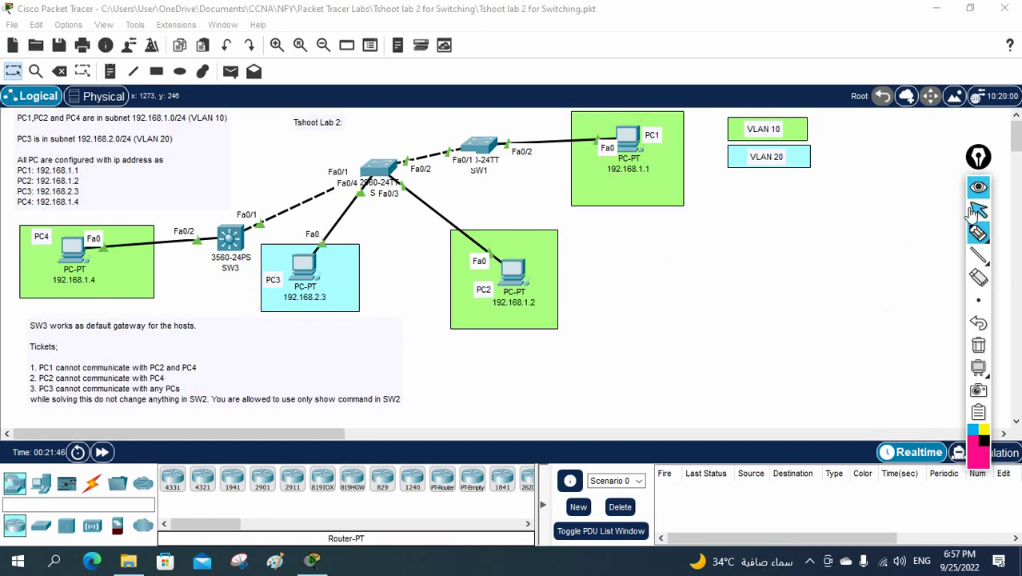
# - Return to the select tool and open PC1's device window
pyautogui.click(978, 210)
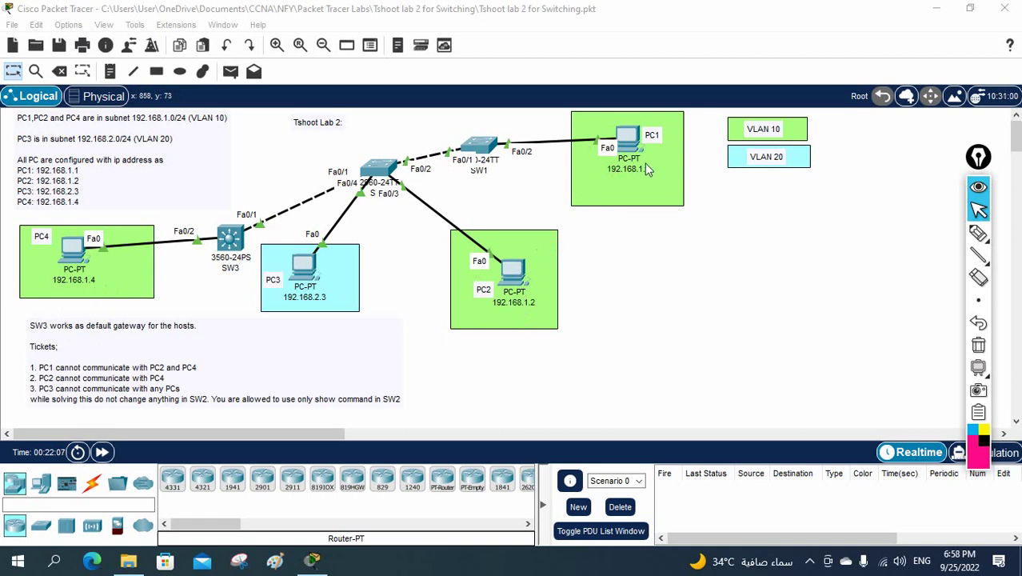
pyautogui.click(628, 137)
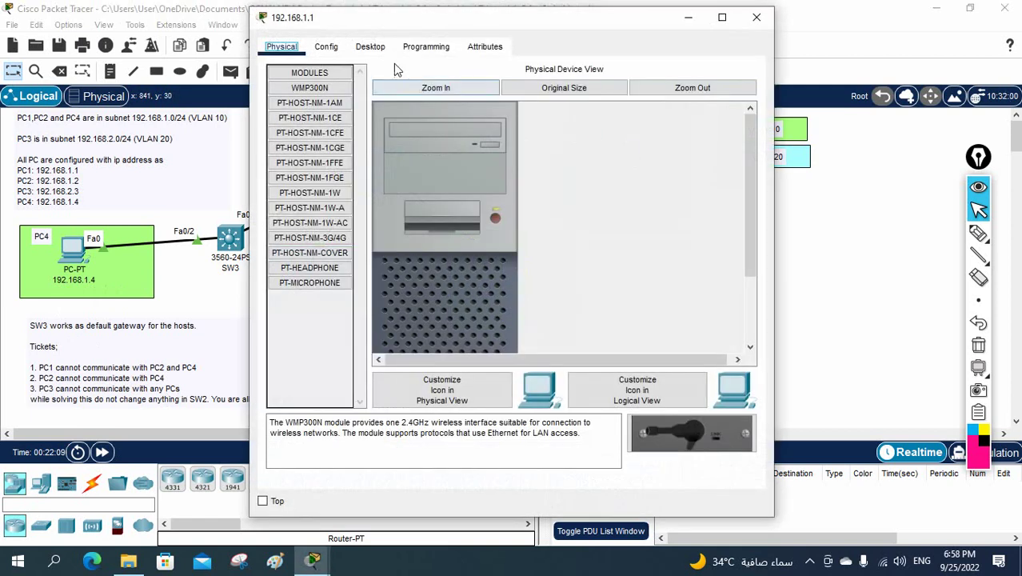
# - From PC1's Command Prompt, ping 192.168.1.2 and see all 4 packets lost
pyautogui.click(370, 46)
pyautogui.click(600, 94)
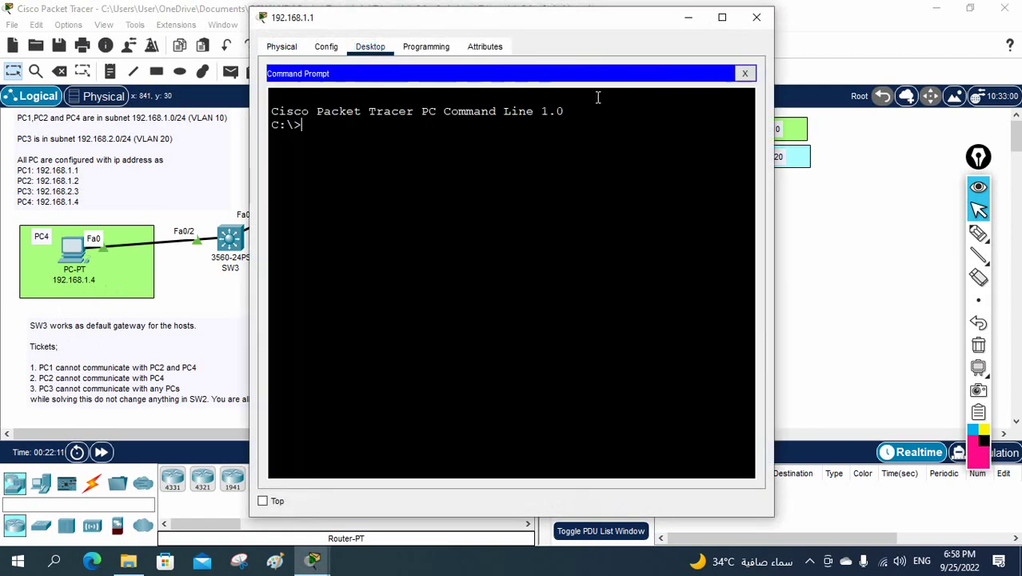
pyautogui.moveTo(616, 20); pyautogui.dragTo(762, 78)
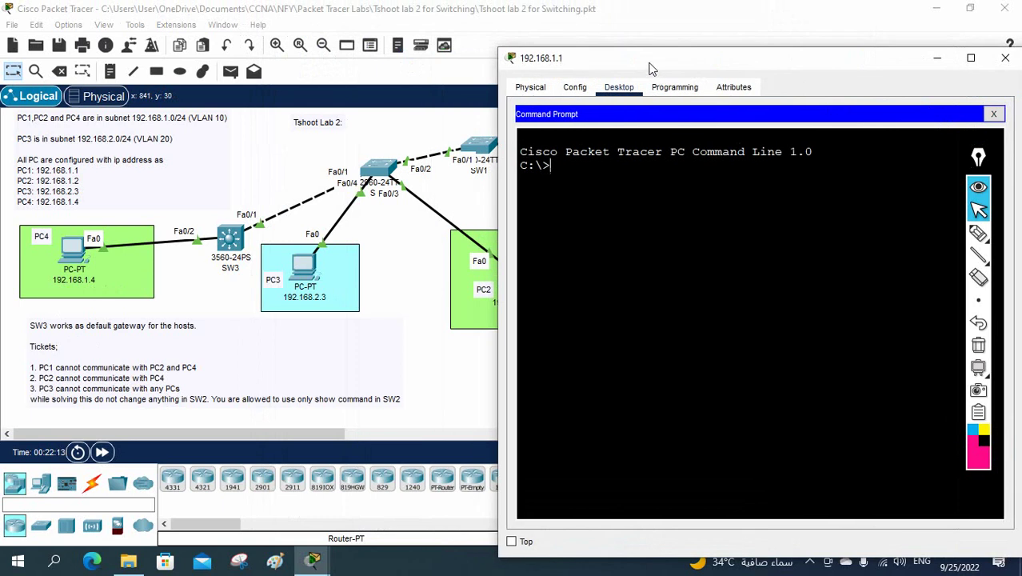
pyautogui.moveTo(650, 64); pyautogui.dragTo(733, 60)
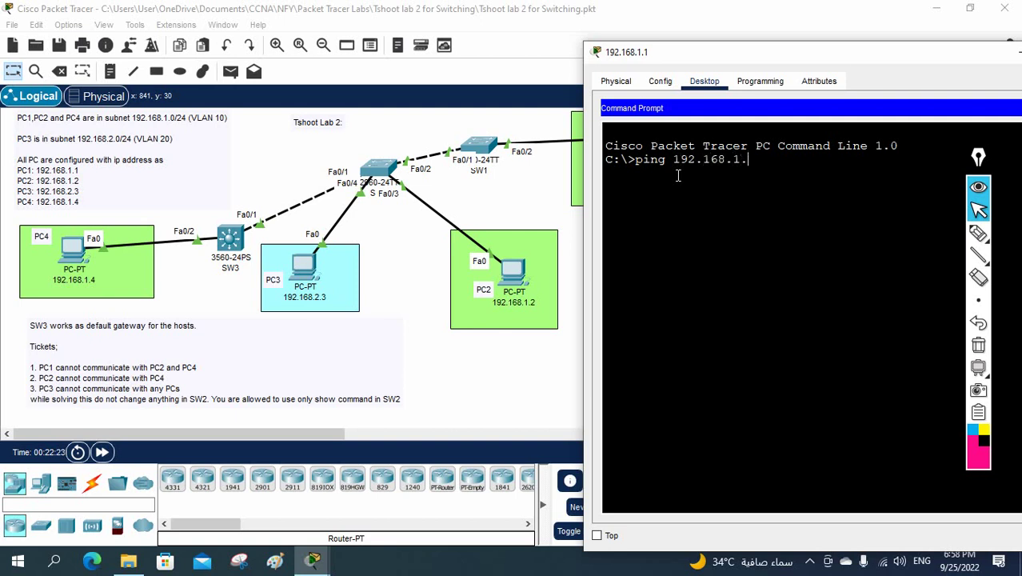
pyautogui.press('Return')
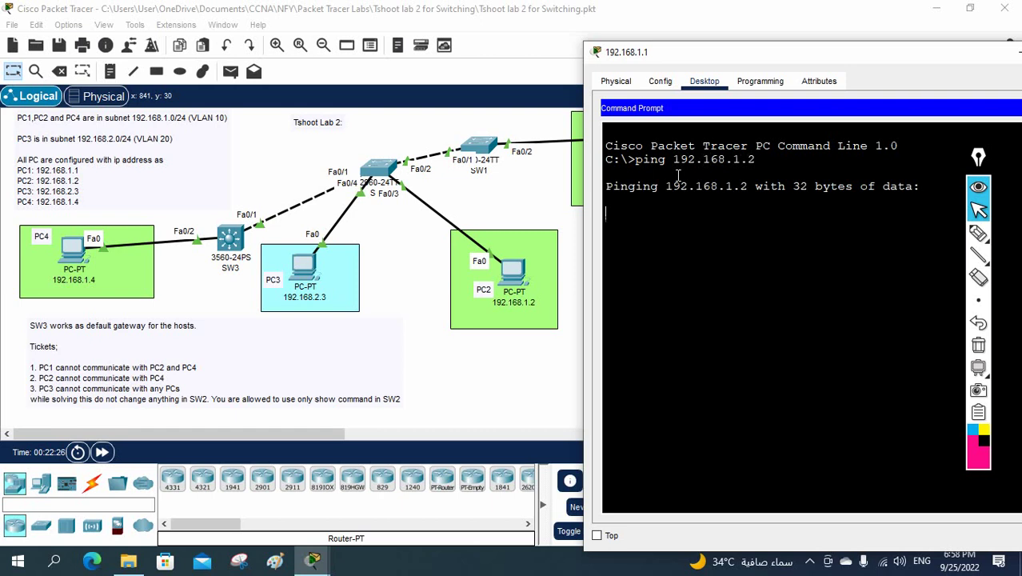
pyautogui.moveTo(714, 52); pyautogui.dragTo(692, 54)
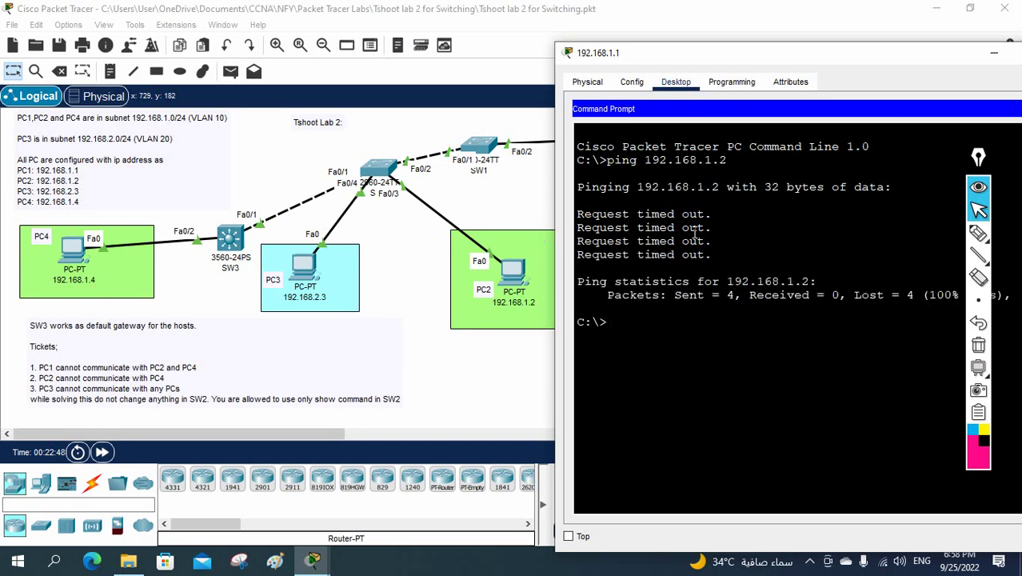
pyautogui.press('Up')
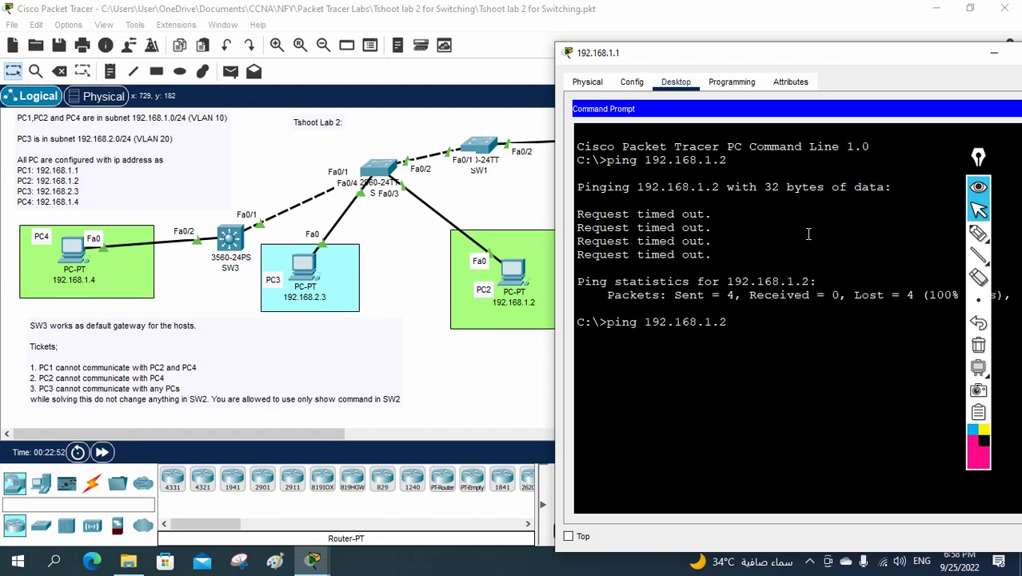
# - Change the recalled ping's target to 192.168.1.4 and run it, getting timeouts
pyautogui.write('4')
pyautogui.press('Return')
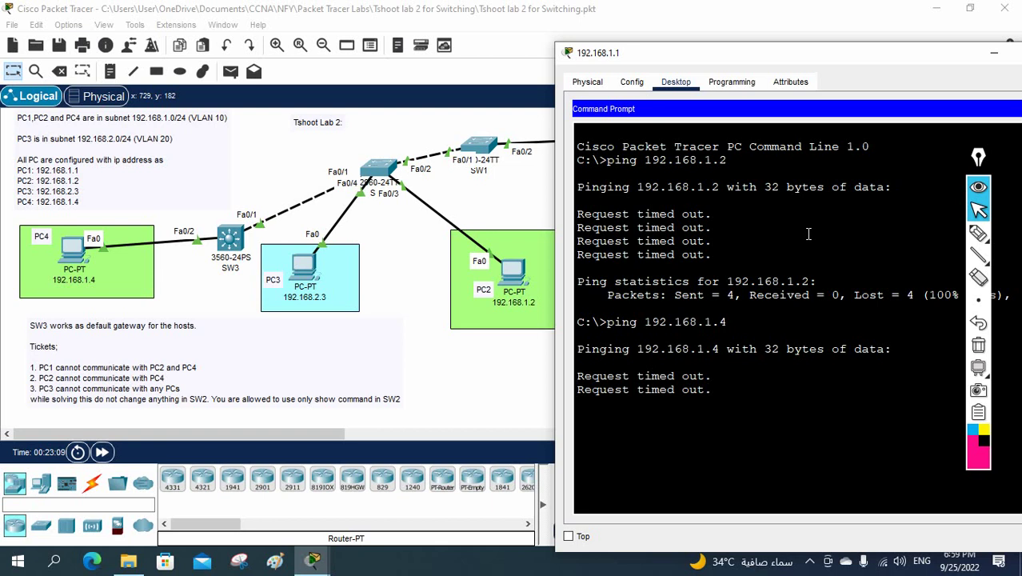
# - Tick ticket 1, underline PC4 and 192.168.1.4, and draw an arrow at PC2
pyautogui.click(978, 232)
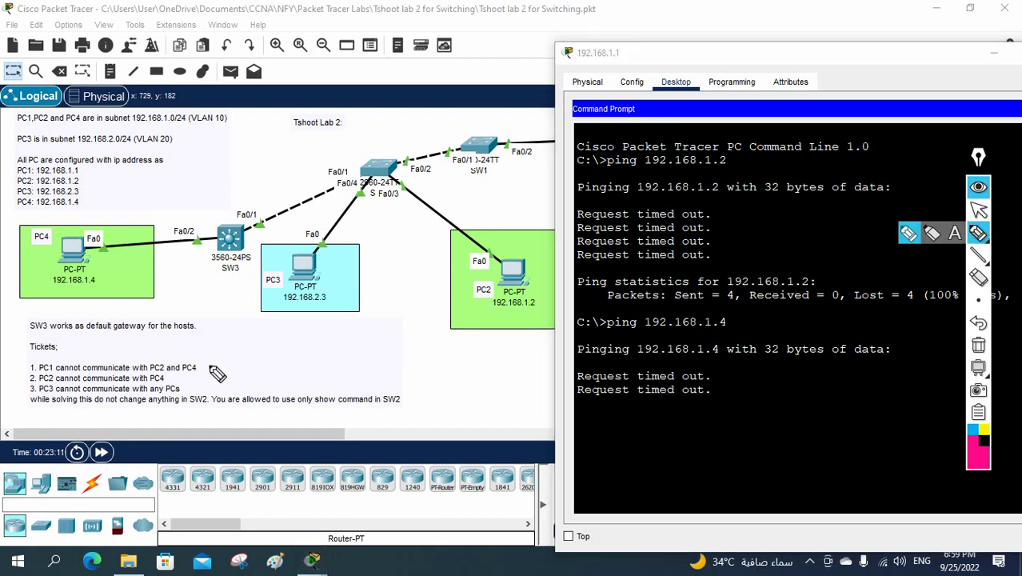
pyautogui.moveTo(199, 369); pyautogui.dragTo(225, 352)
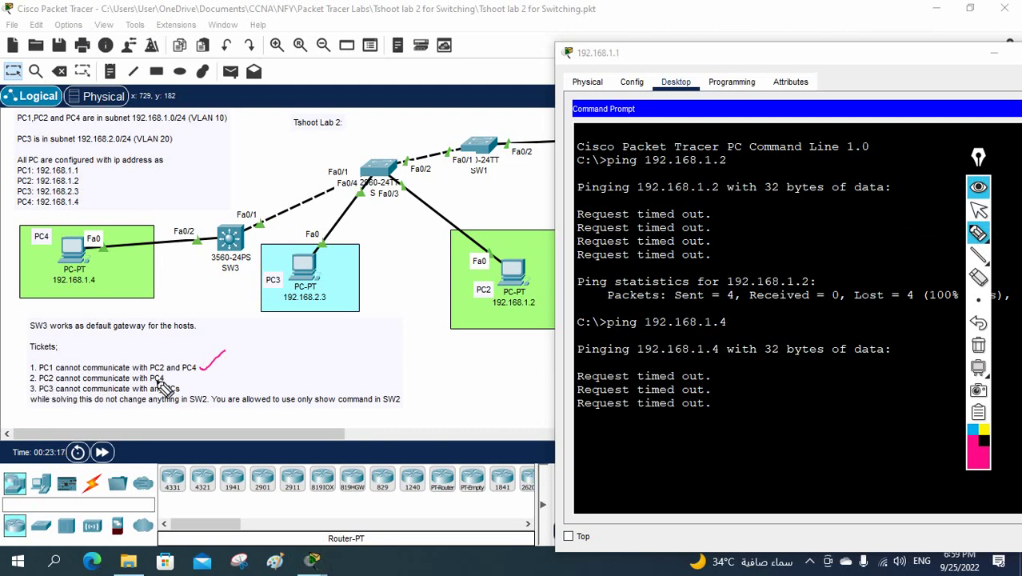
pyautogui.moveTo(149, 383); pyautogui.dragTo(178, 384)
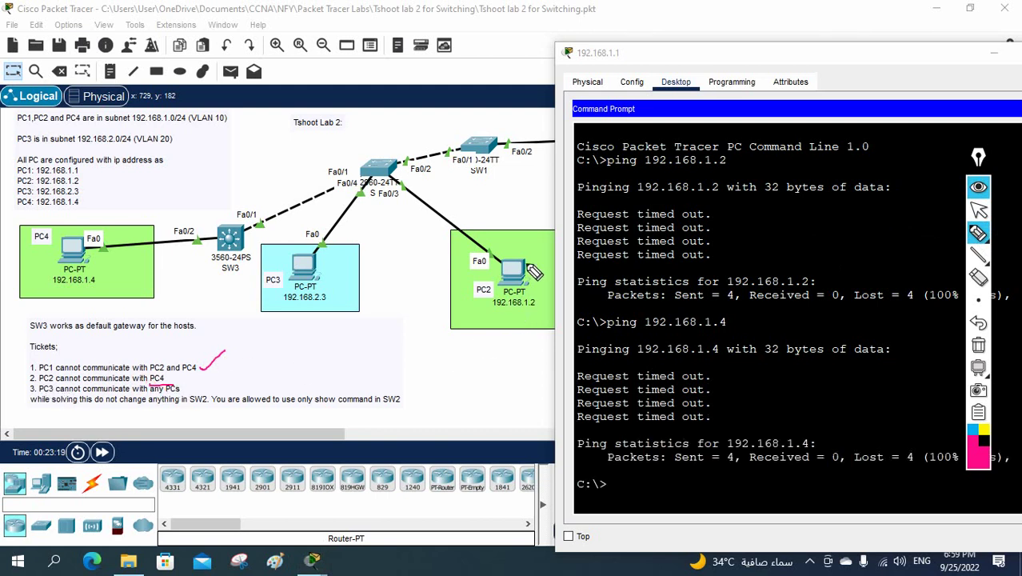
pyautogui.moveTo(530, 224)
pyautogui.mouseDown()
pyautogui.moveTo(518, 246)
pyautogui.moveTo(526, 239)
pyautogui.mouseUp()
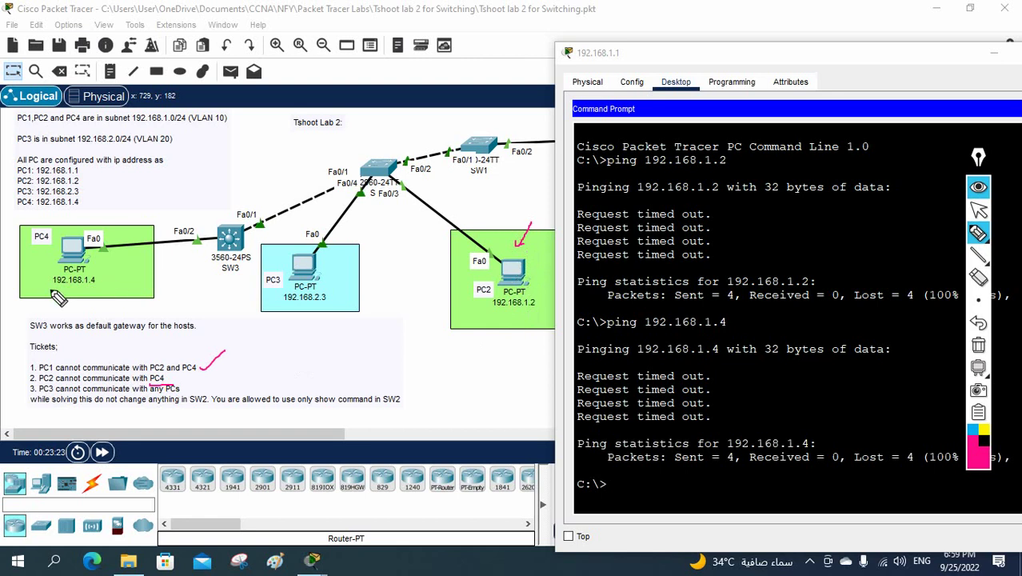
pyautogui.moveTo(53, 285); pyautogui.dragTo(95, 287)
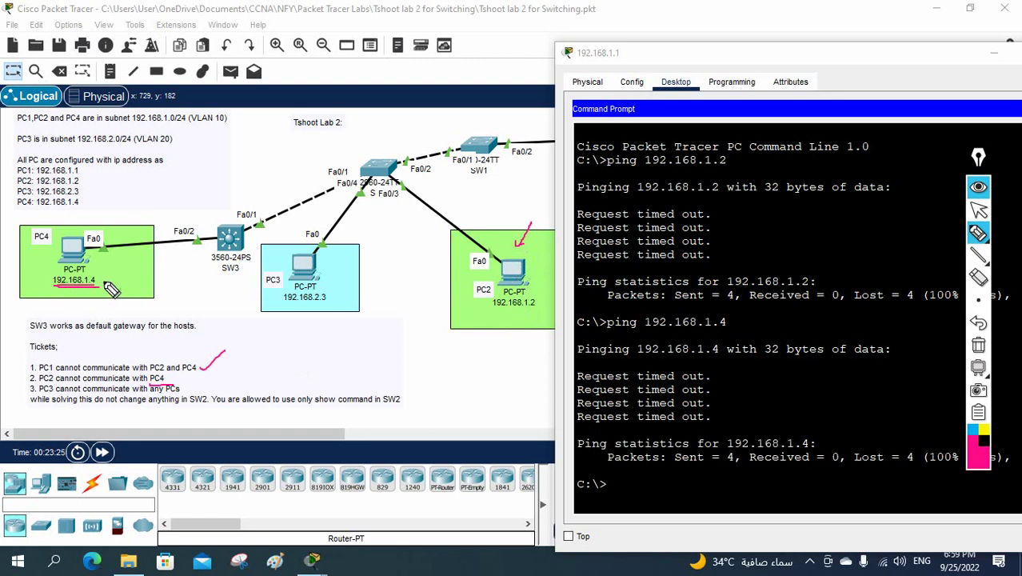
# - Erase the pen marks, return to selection, close PC1's window and open PC2's
pyautogui.click(978, 344)
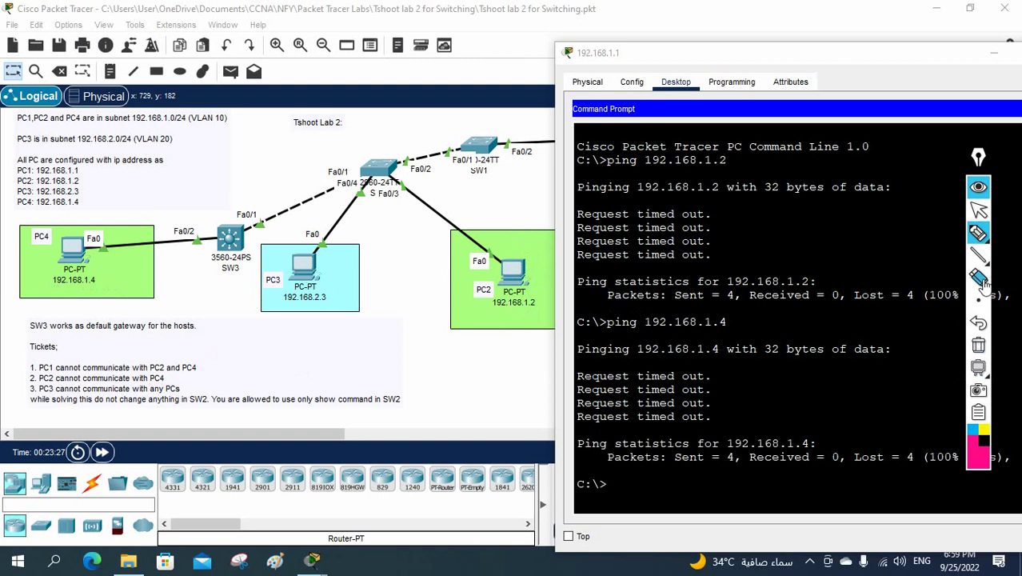
pyautogui.click(978, 210)
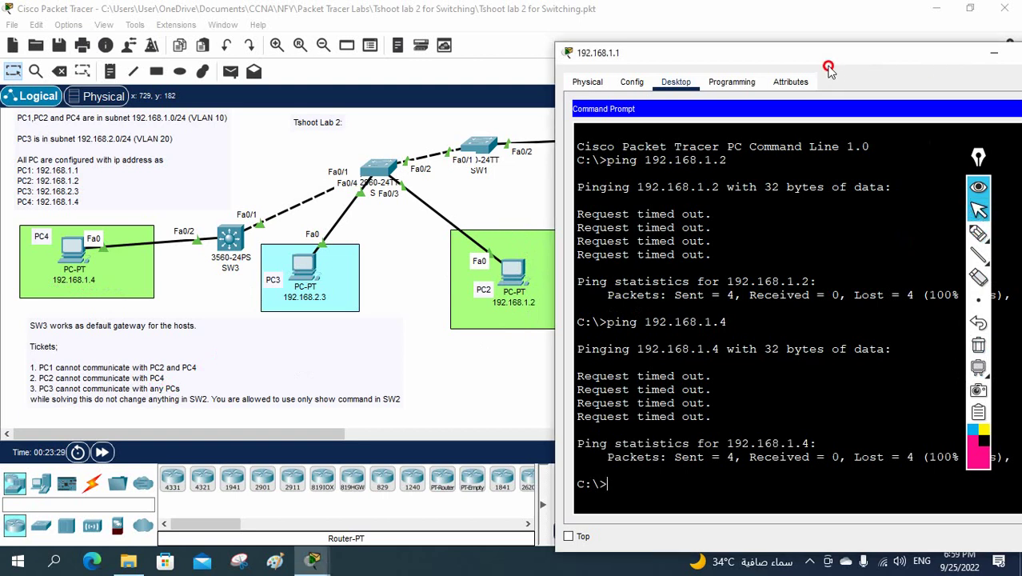
pyautogui.moveTo(874, 62); pyautogui.dragTo(707, 83)
pyautogui.click(894, 76)
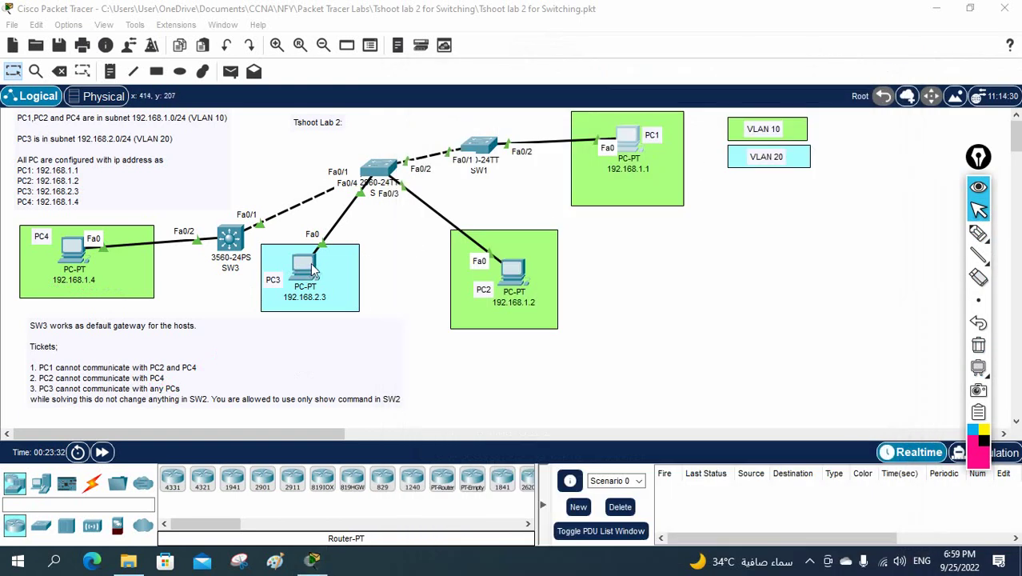
pyautogui.click(513, 269)
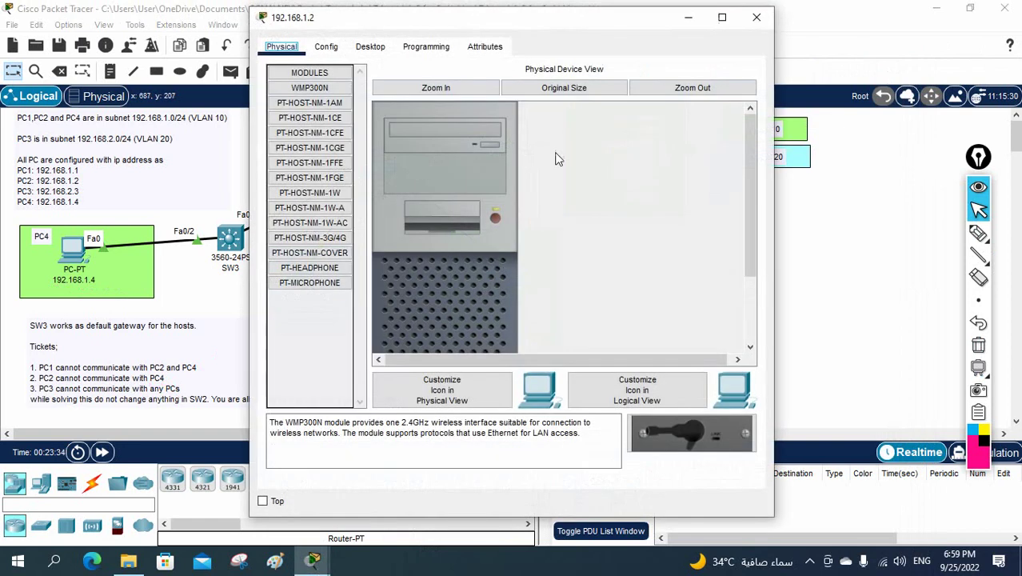
# - From PC2's Command Prompt, ping PC4 at 192.168.1.4 and watch the requests time out
pyautogui.click(370, 48)
pyautogui.click(606, 93)
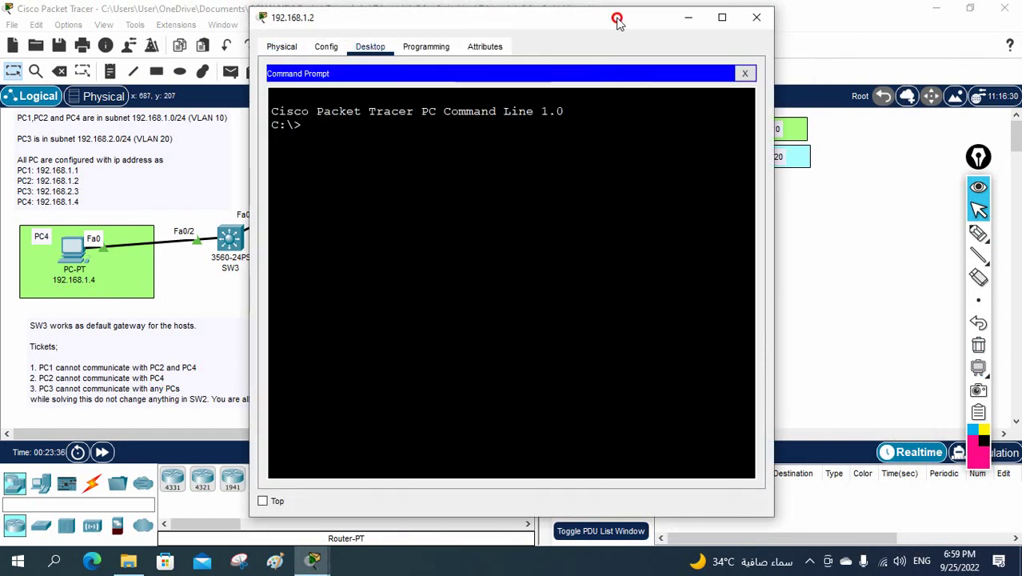
pyautogui.moveTo(616, 19); pyautogui.dragTo(831, 35)
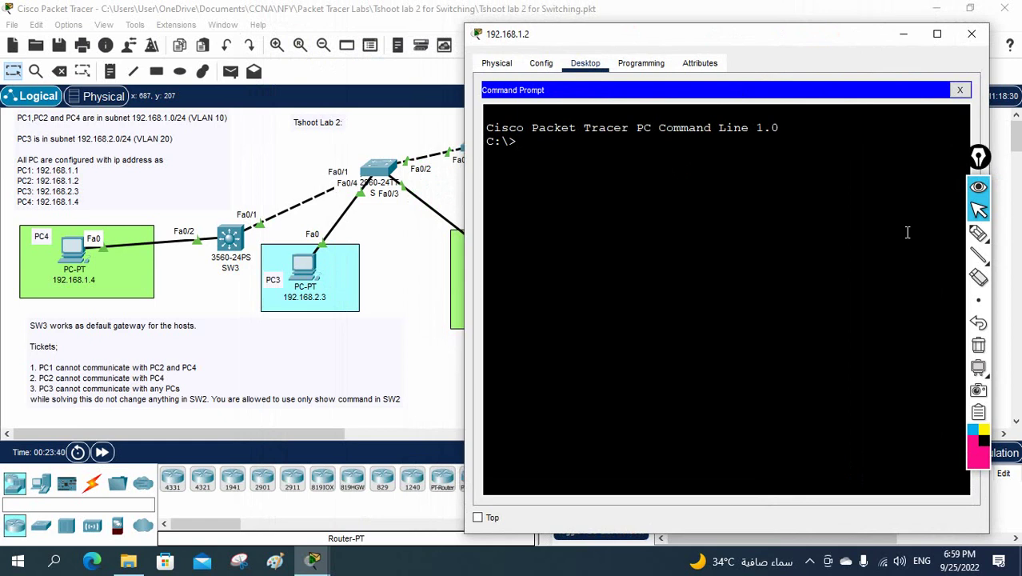
pyautogui.write('ping 192.168.1.4')
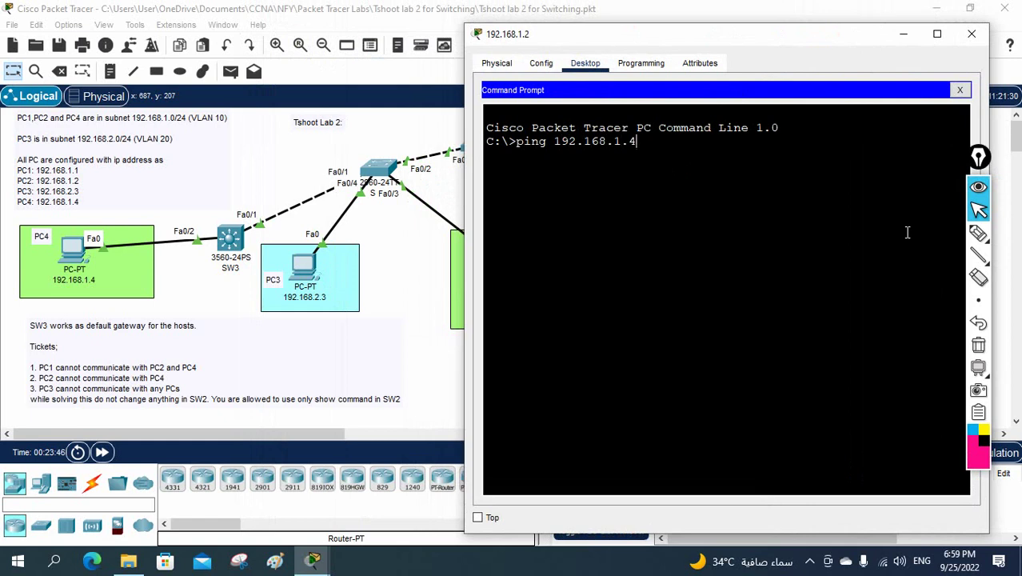
pyautogui.press('Return')
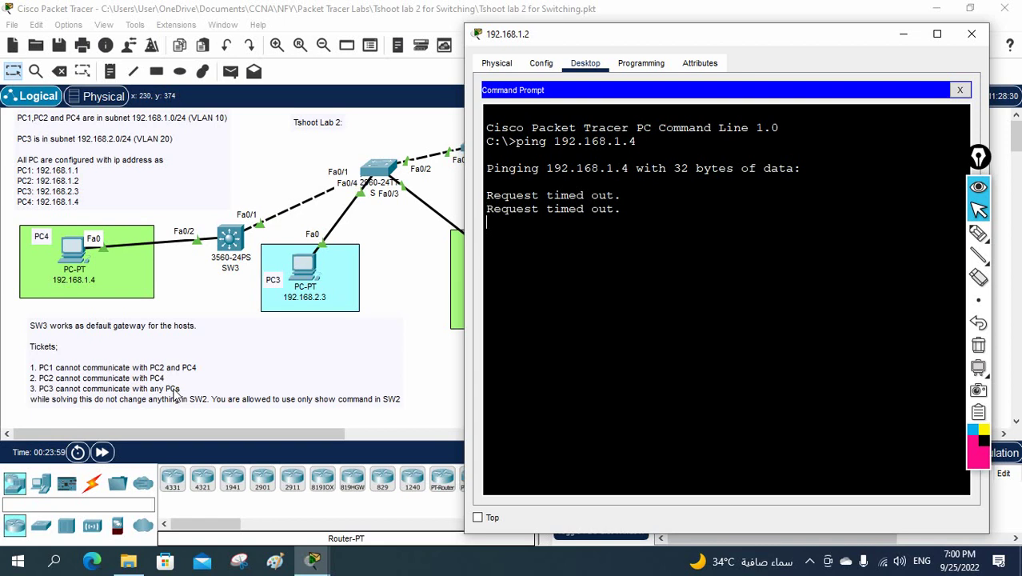
pyautogui.click(978, 233)
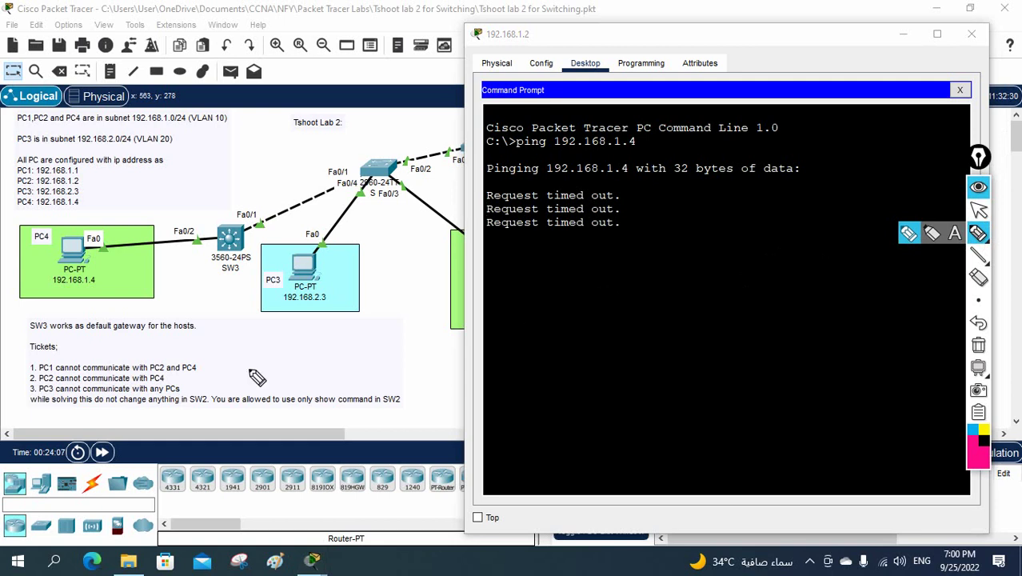
# - Tick tickets 1 and 2, underline 'any PCs' in ticket 3, then close PC2's window
pyautogui.moveTo(199, 369); pyautogui.dragTo(216, 357)
pyautogui.moveTo(166, 381); pyautogui.dragTo(181, 378)
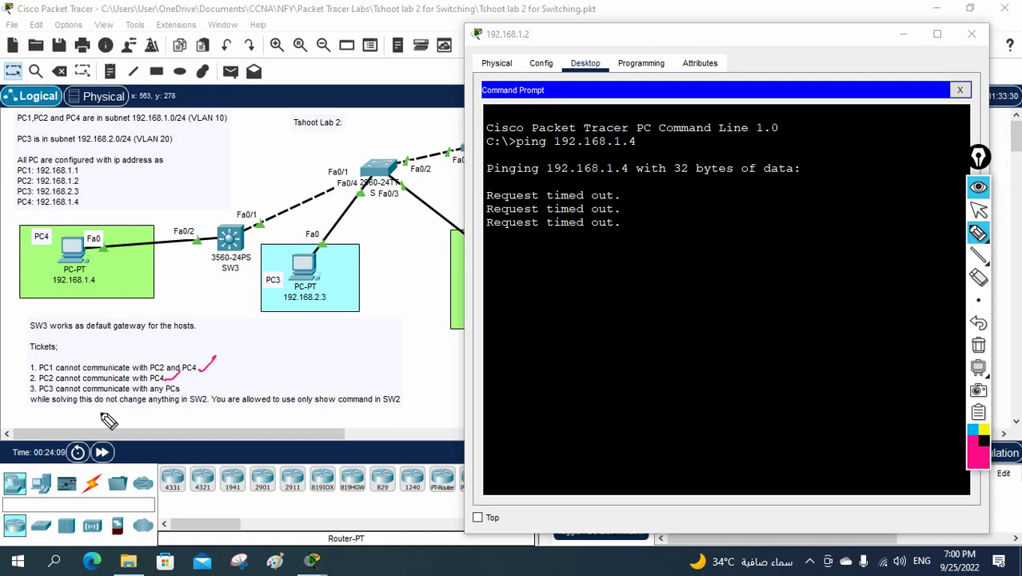
pyautogui.moveTo(36, 394); pyautogui.dragTo(60, 393)
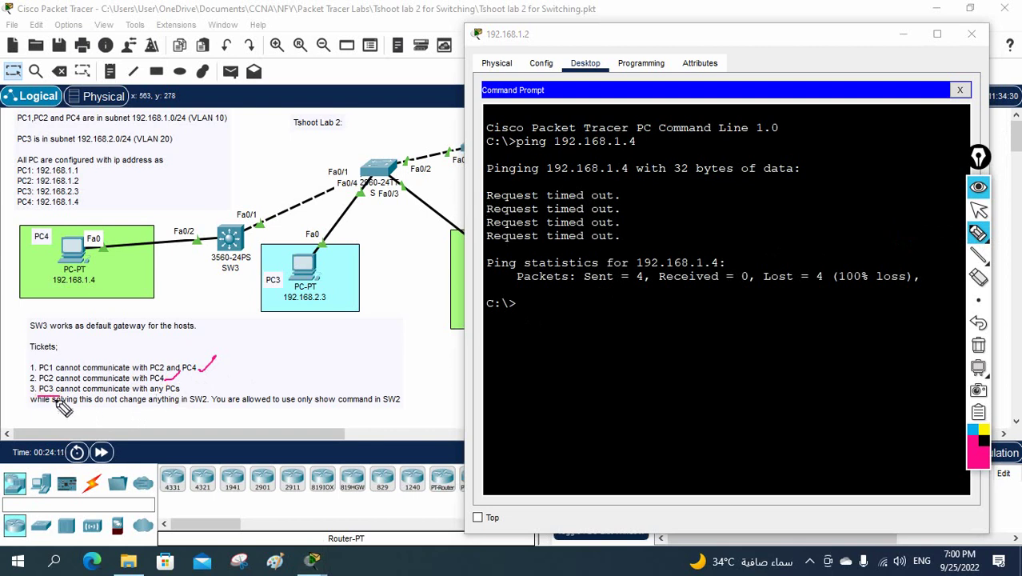
pyautogui.moveTo(158, 390); pyautogui.dragTo(181, 391)
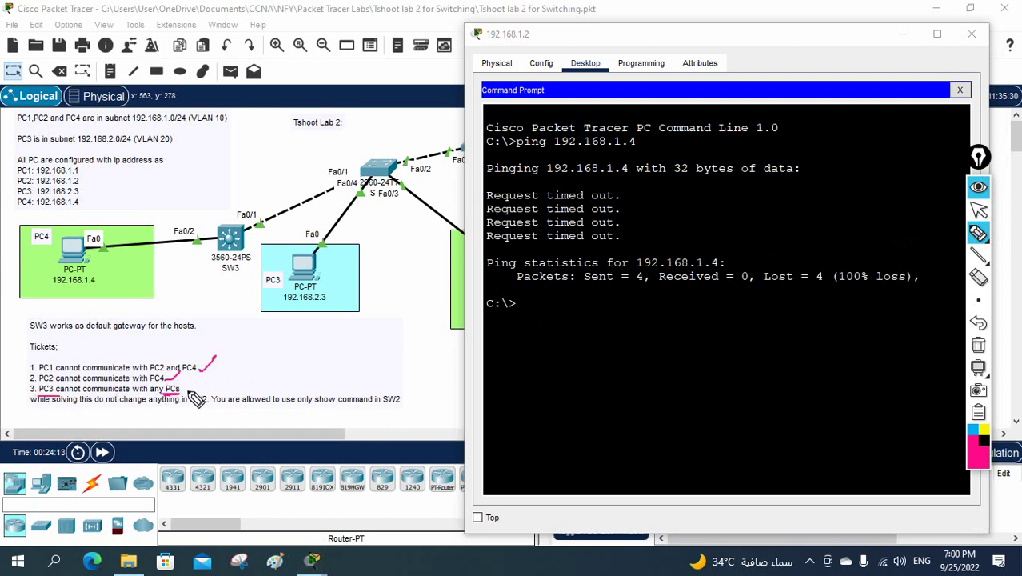
pyautogui.click(979, 209)
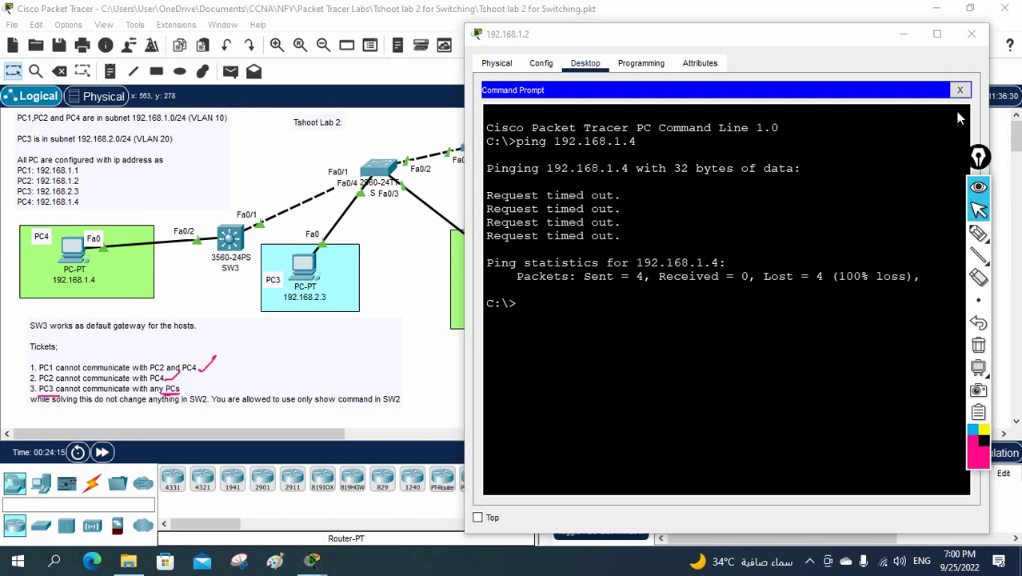
pyautogui.click(970, 34)
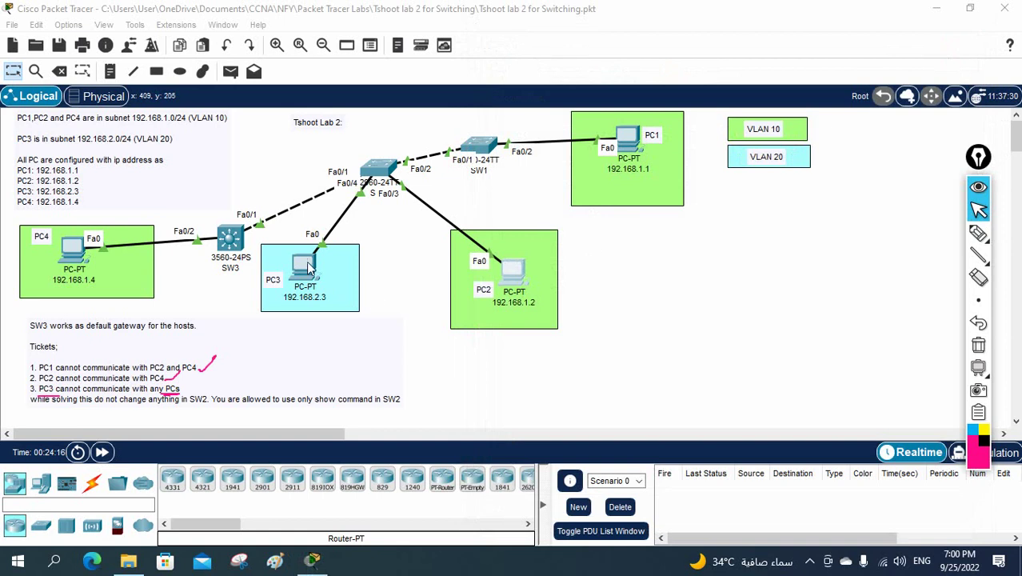
# - Open PC3's Command Prompt and ping 192.168.1.1, which times out
pyautogui.click(305, 265)
pyautogui.click(369, 47)
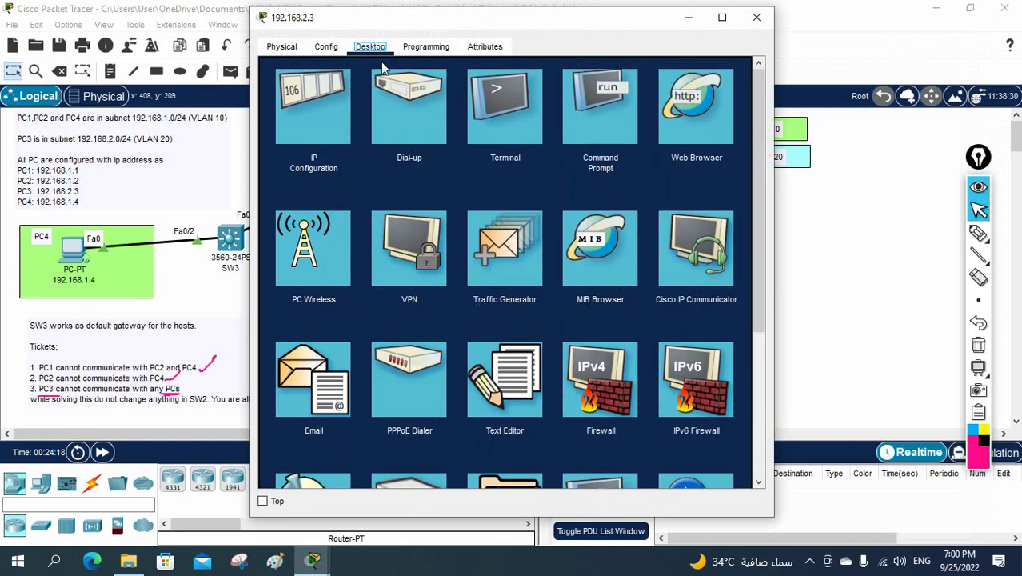
pyautogui.click(597, 95)
pyautogui.moveTo(597, 28); pyautogui.dragTo(861, 61)
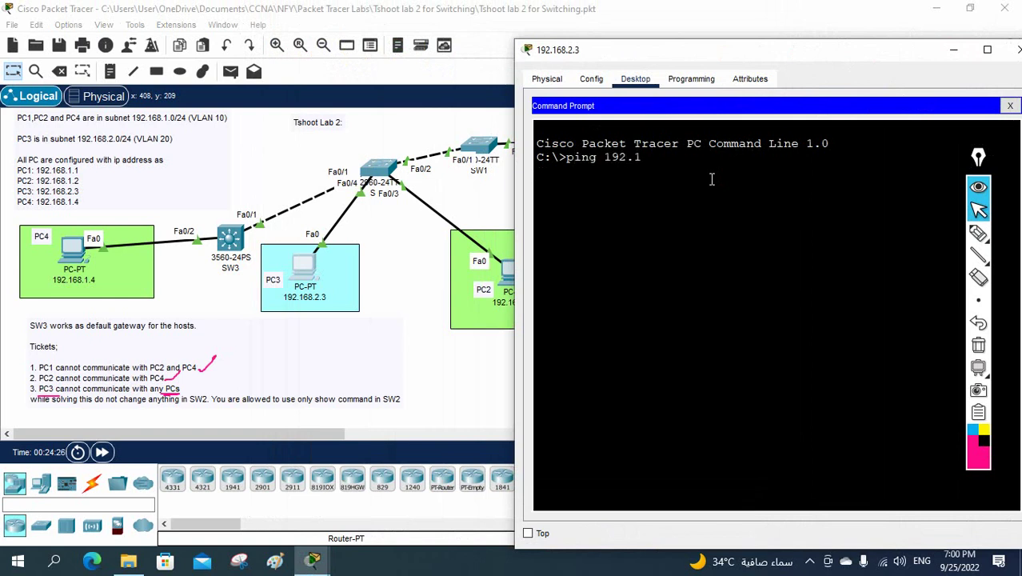
pyautogui.write('ping 192.168.1.1')
pyautogui.press('Return')
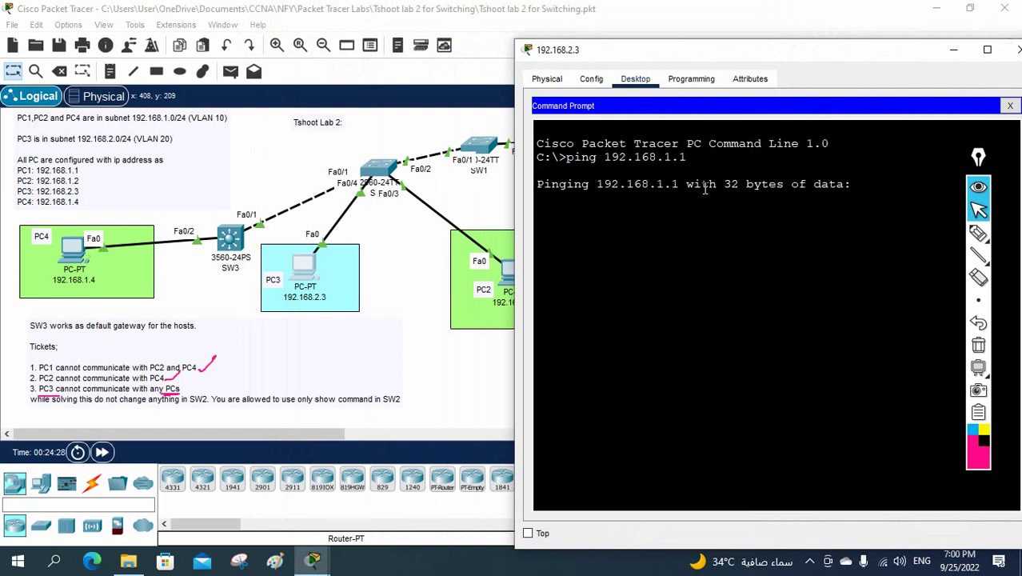
pyautogui.moveTo(698, 50); pyautogui.dragTo(868, 293)
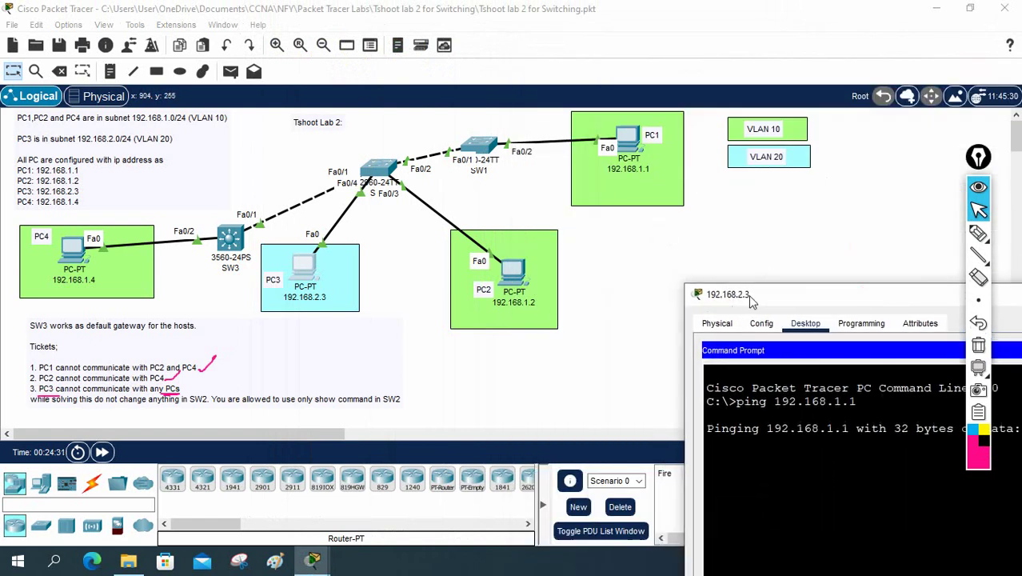
pyautogui.moveTo(759, 294); pyautogui.dragTo(695, 96)
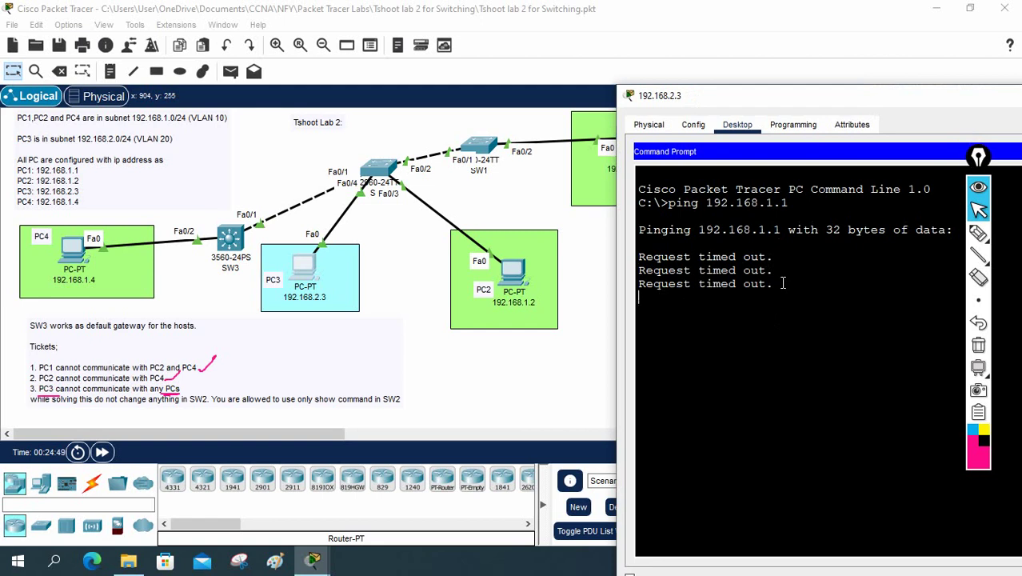
# - Ping 192.168.1.2 and 192.168.1.4 from PC3, both losing all packets
pyautogui.press('Up')
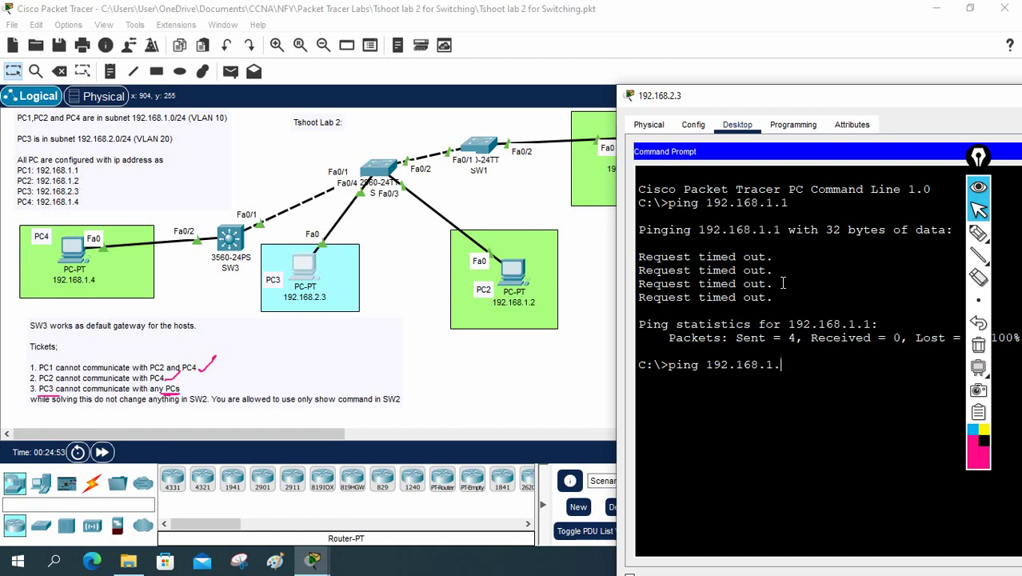
pyautogui.write('2')
pyautogui.press('Return')
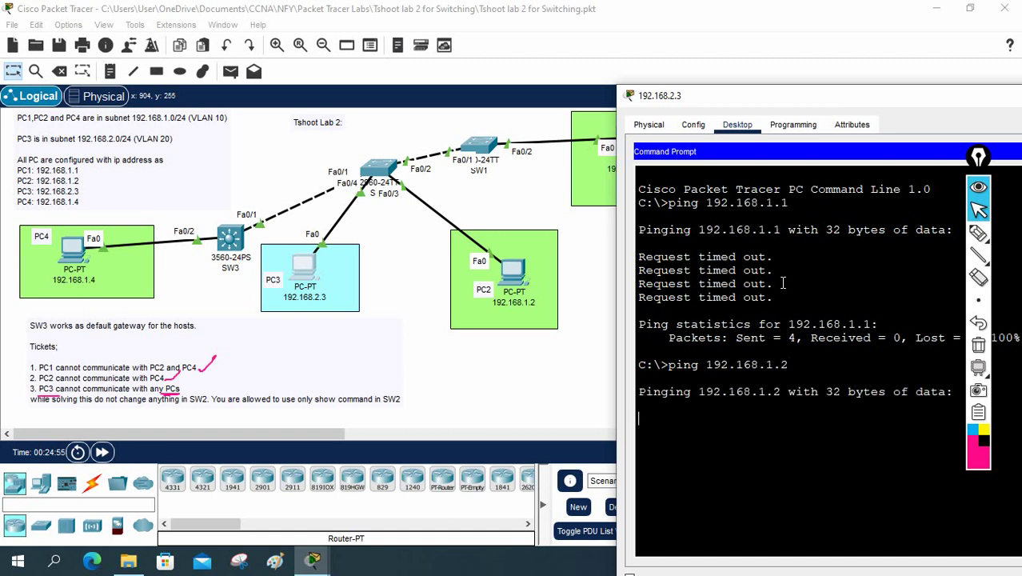
pyautogui.moveTo(709, 93); pyautogui.dragTo(669, 58)
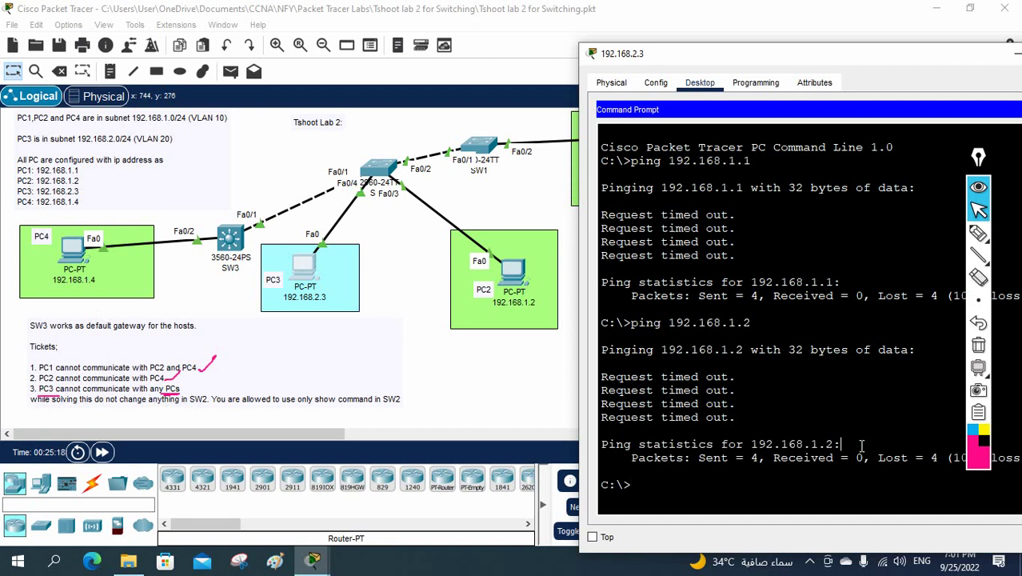
pyautogui.press('Up')
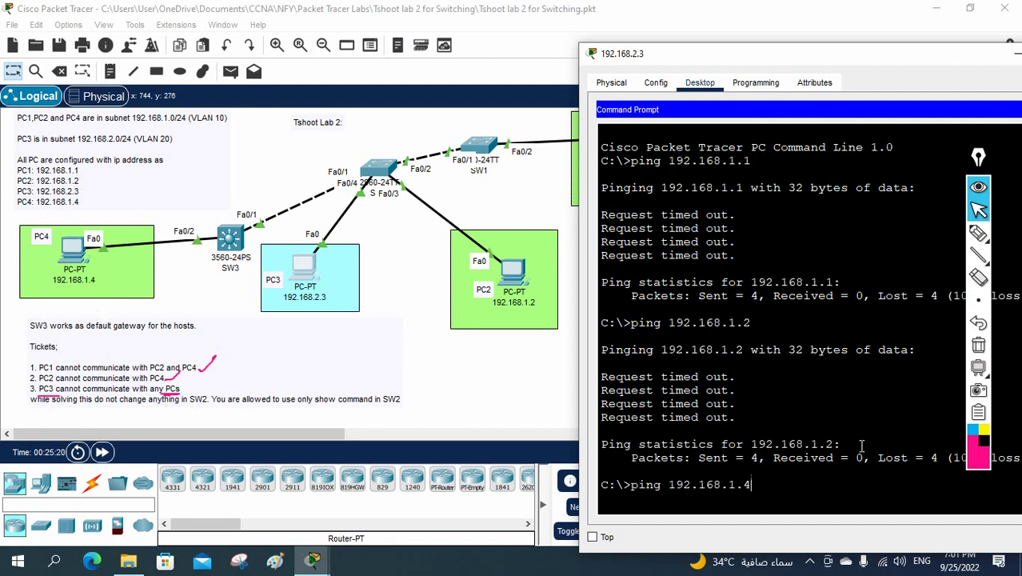
pyautogui.press('Return')
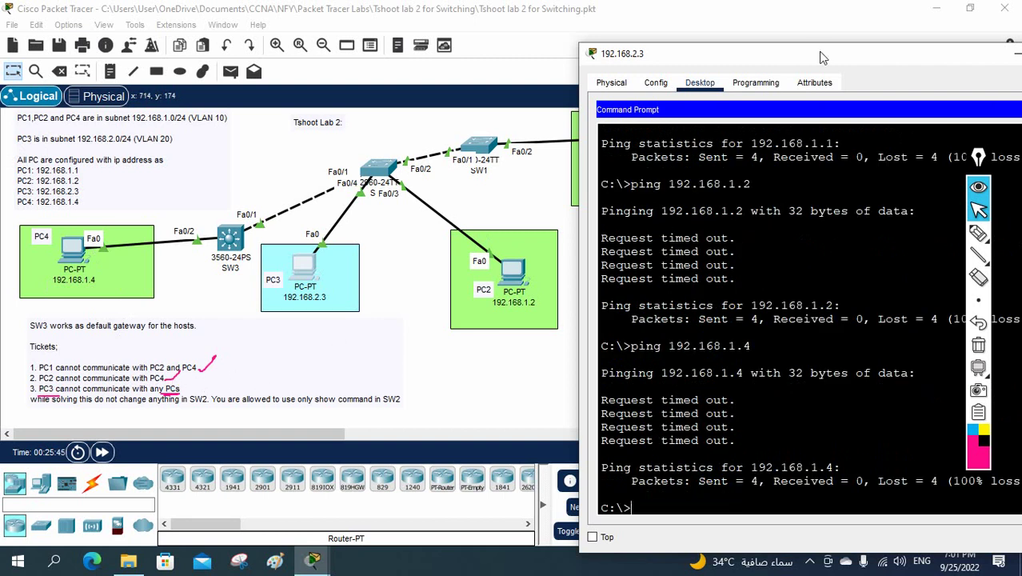
pyautogui.moveTo(823, 58); pyautogui.dragTo(575, 64)
# - Close PC3's window, clear all pink ink from the tickets, and select the pen tool
pyautogui.click(841, 60)
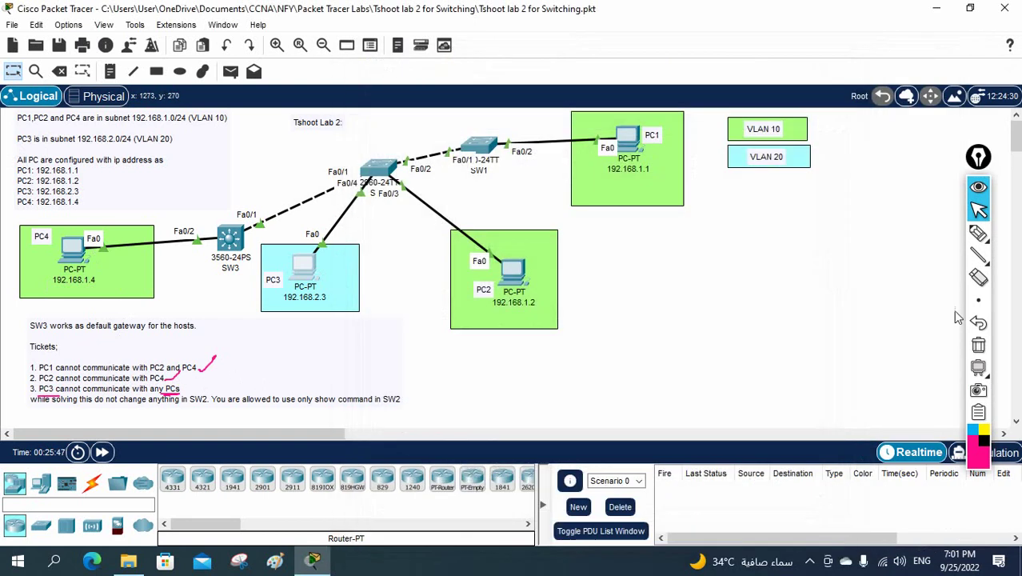
pyautogui.click(978, 350)
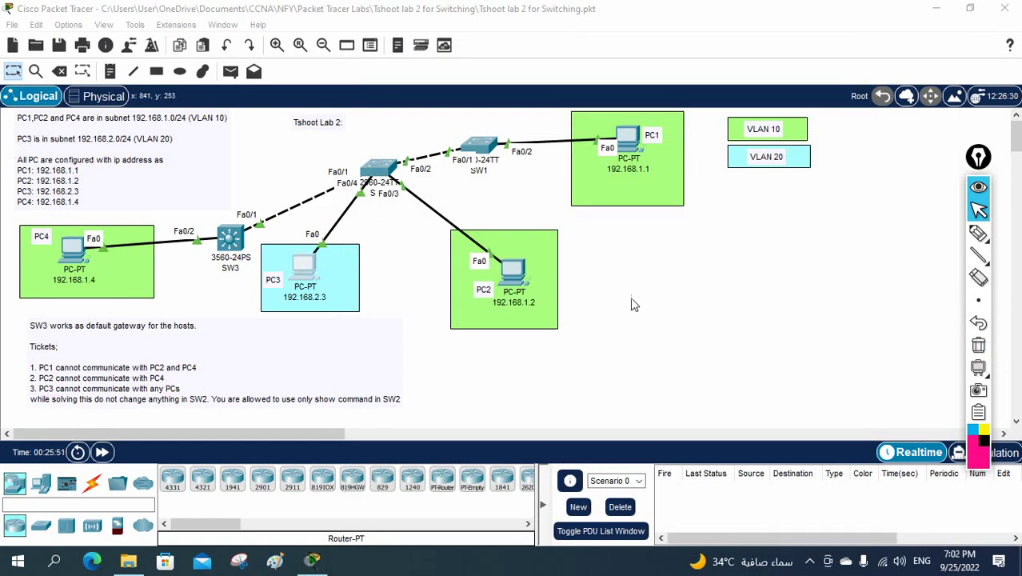
pyautogui.click(979, 233)
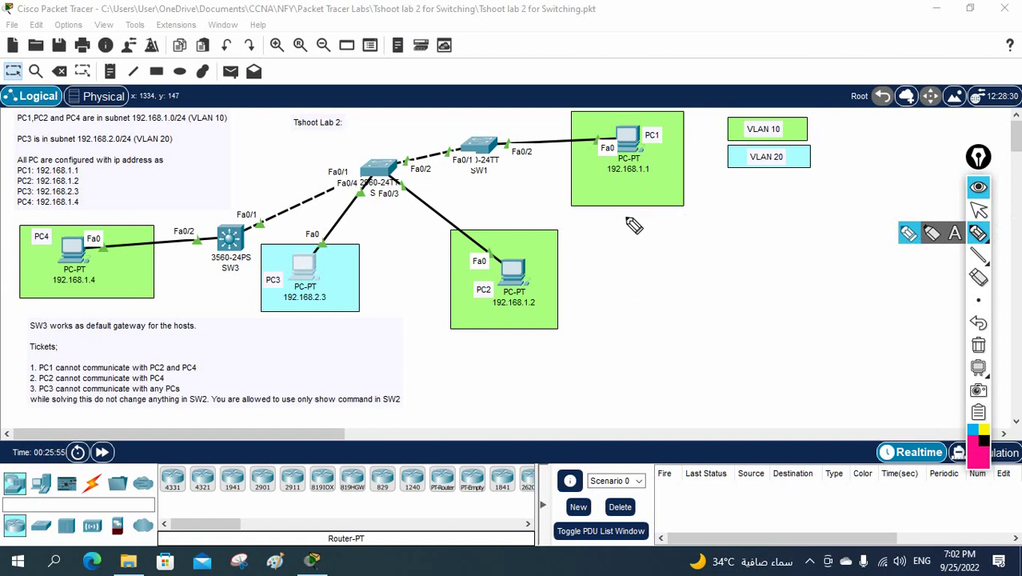
pyautogui.moveTo(513, 112)
pyautogui.mouseDown()
pyautogui.moveTo(499, 129)
pyautogui.moveTo(522, 152)
pyautogui.moveTo(455, 175)
pyautogui.moveTo(465, 126)
pyautogui.moveTo(495, 121)
pyautogui.mouseUp()
pyautogui.moveTo(382, 134)
pyautogui.mouseDown()
pyautogui.moveTo(351, 144)
pyautogui.moveTo(367, 205)
pyautogui.moveTo(414, 175)
pyautogui.moveTo(368, 140)
pyautogui.moveTo(411, 126)
pyautogui.mouseUp()
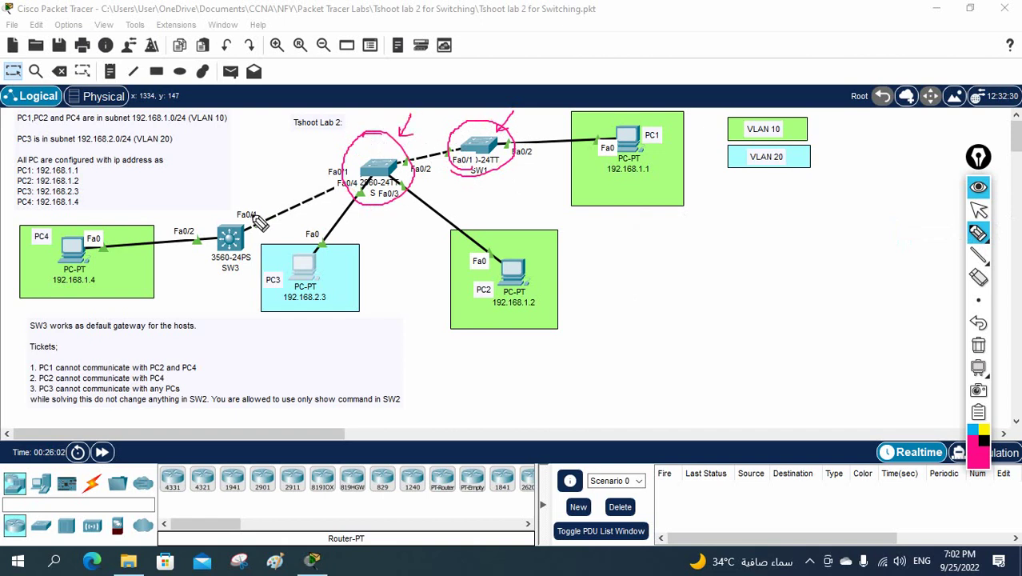
pyautogui.moveTo(244, 209)
pyautogui.mouseDown()
pyautogui.moveTo(191, 254)
pyautogui.moveTo(260, 261)
pyautogui.moveTo(240, 210)
pyautogui.mouseUp()
pyautogui.moveTo(260, 160)
pyautogui.mouseDown()
pyautogui.moveTo(255, 194)
pyautogui.moveTo(263, 186)
pyautogui.mouseUp()
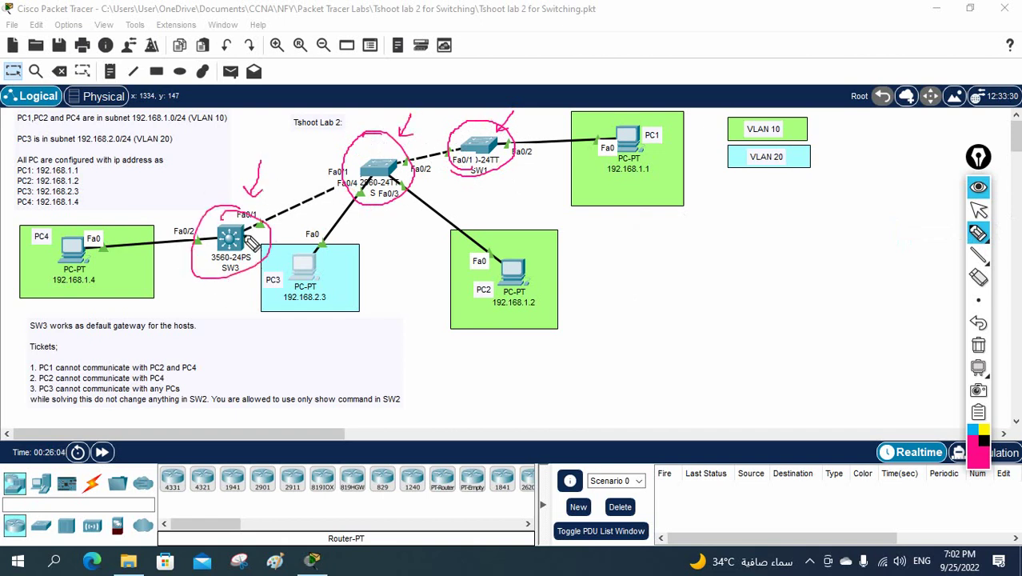
pyautogui.moveTo(223, 251); pyautogui.dragTo(241, 229)
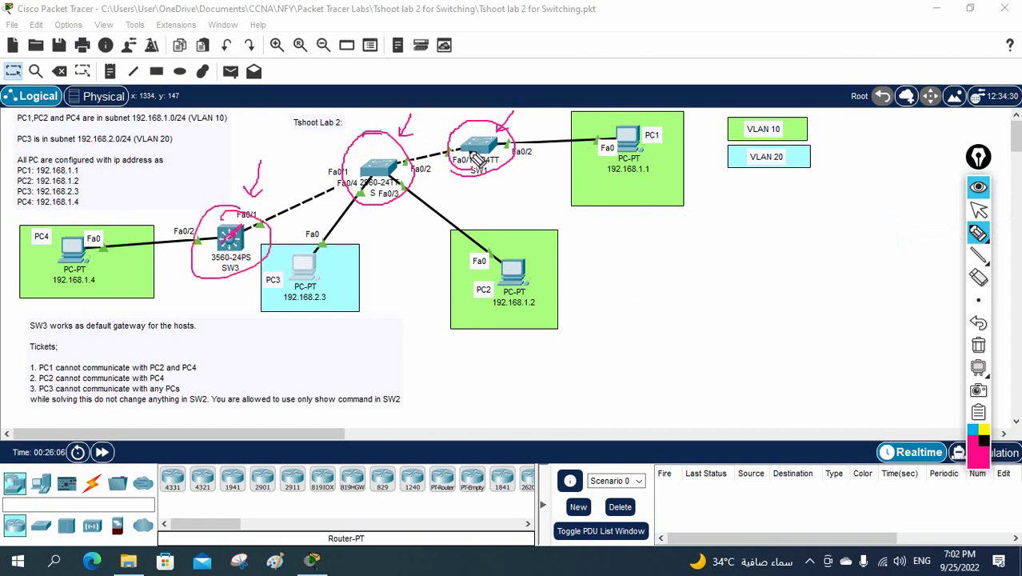
pyautogui.moveTo(470, 153); pyautogui.dragTo(497, 141)
pyautogui.moveTo(383, 142); pyautogui.dragTo(391, 193)
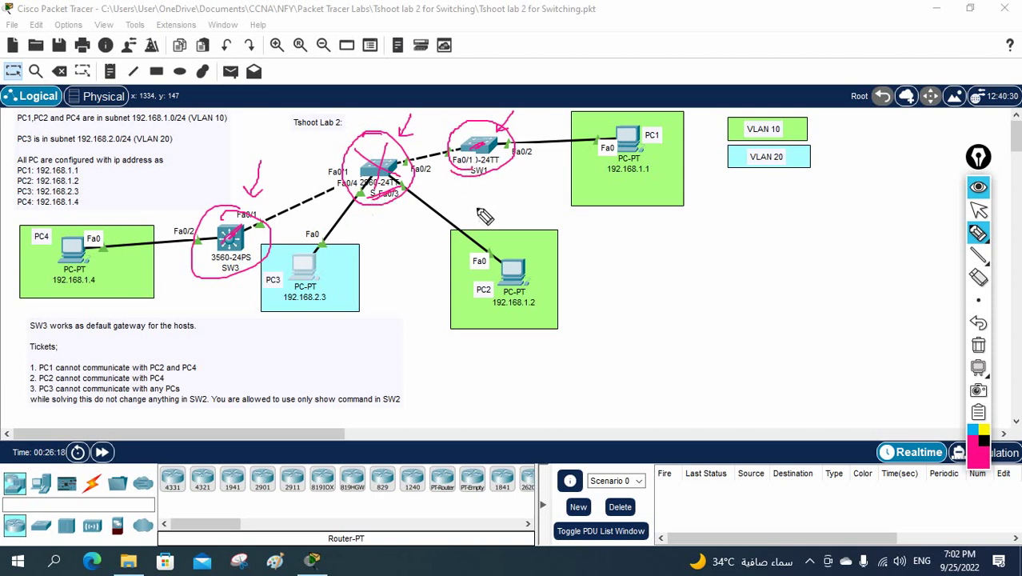
pyautogui.click(977, 344)
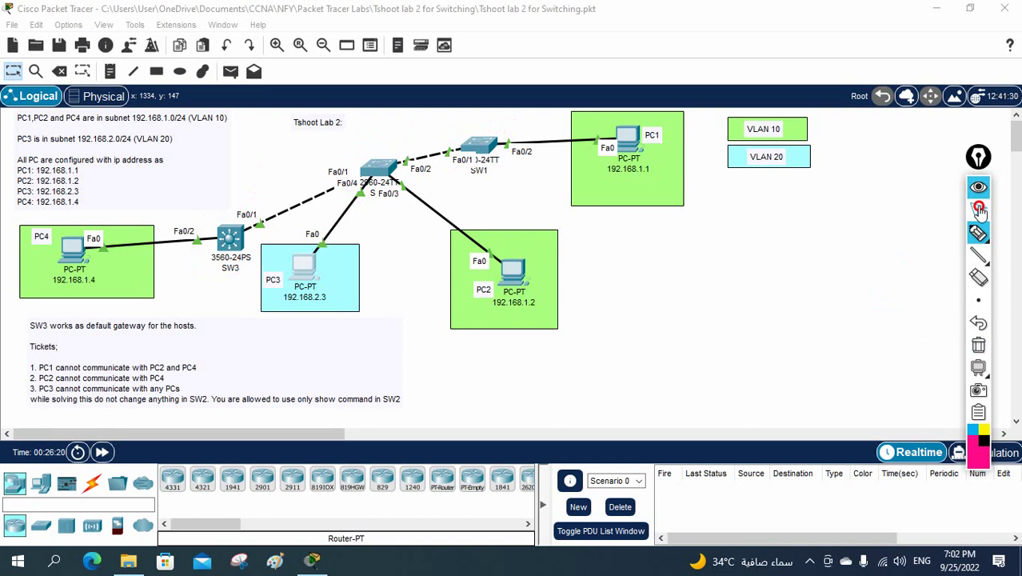
pyautogui.click(977, 210)
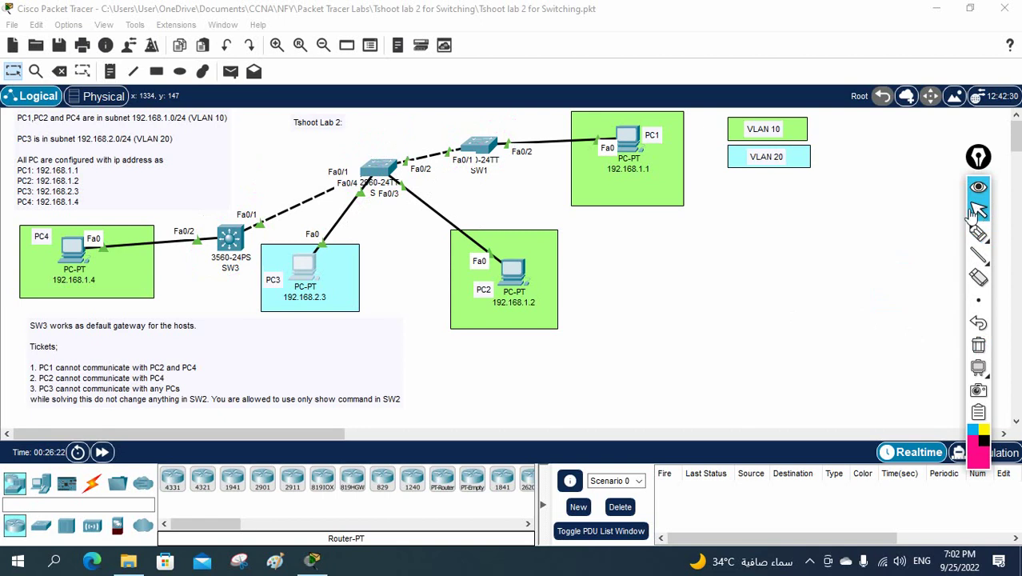